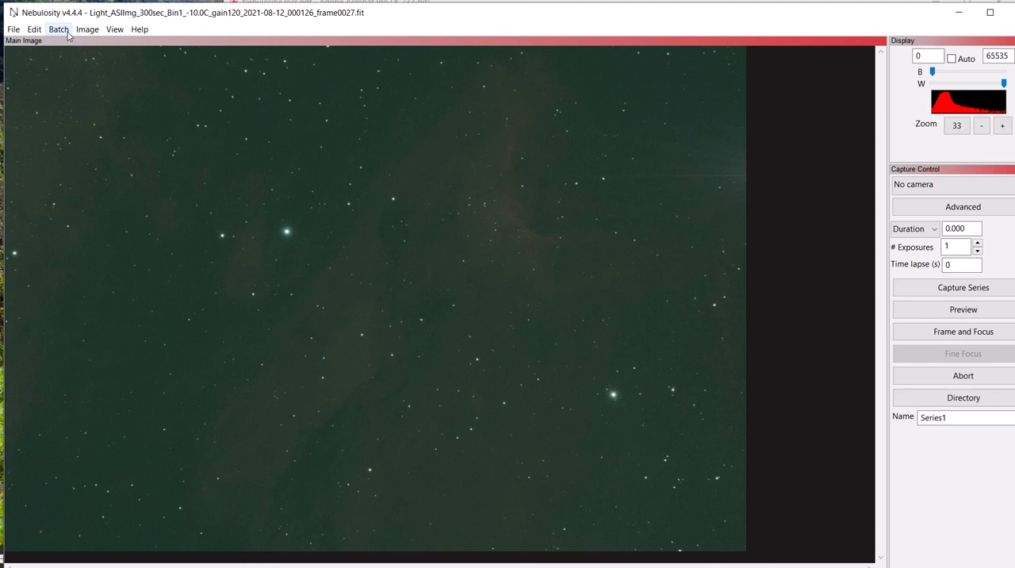
# Start Align and Combine Images with the alignment method set to None (fixed).
pyautogui.click(66, 34)
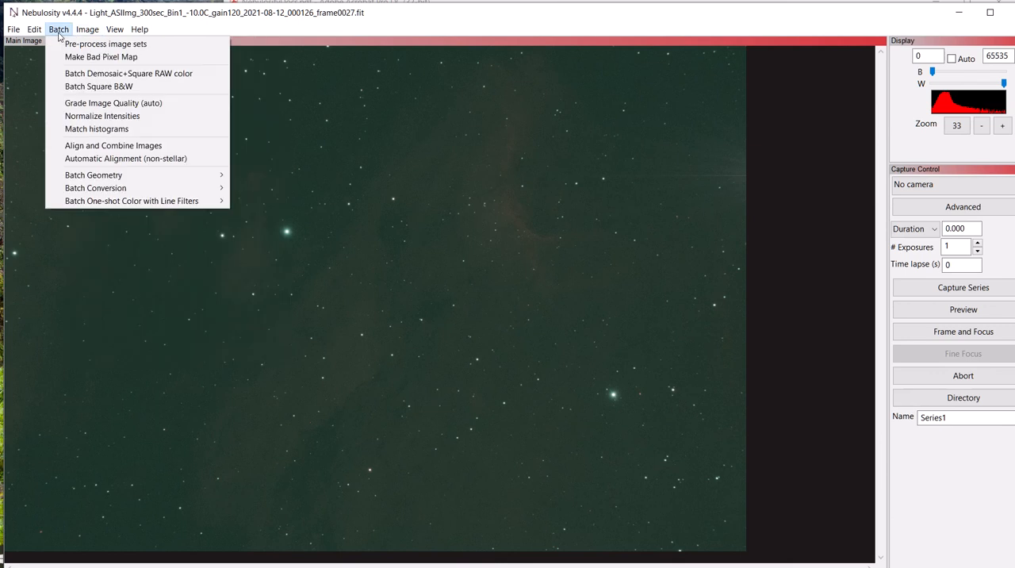
pyautogui.click(83, 148)
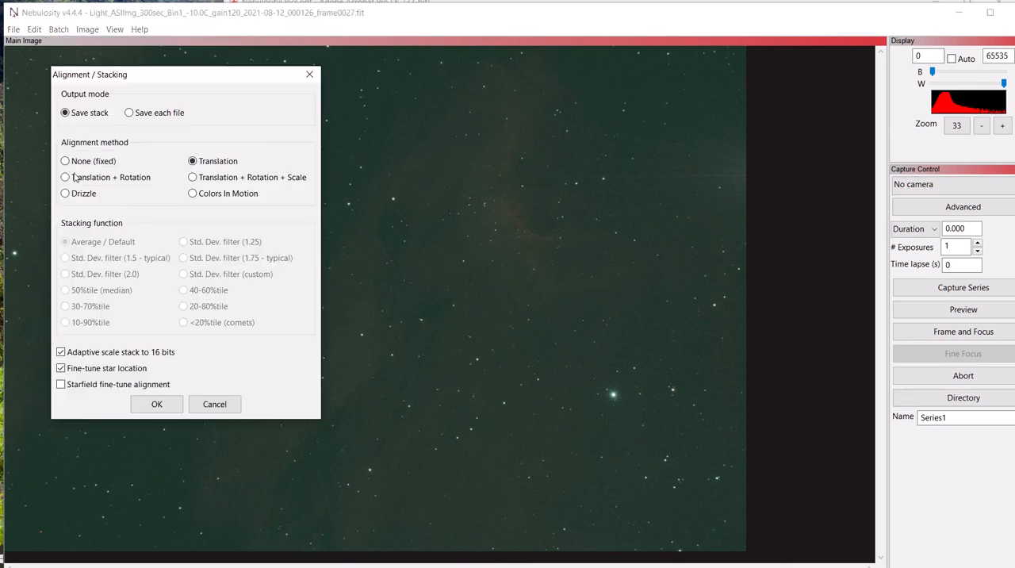
pyautogui.click(66, 161)
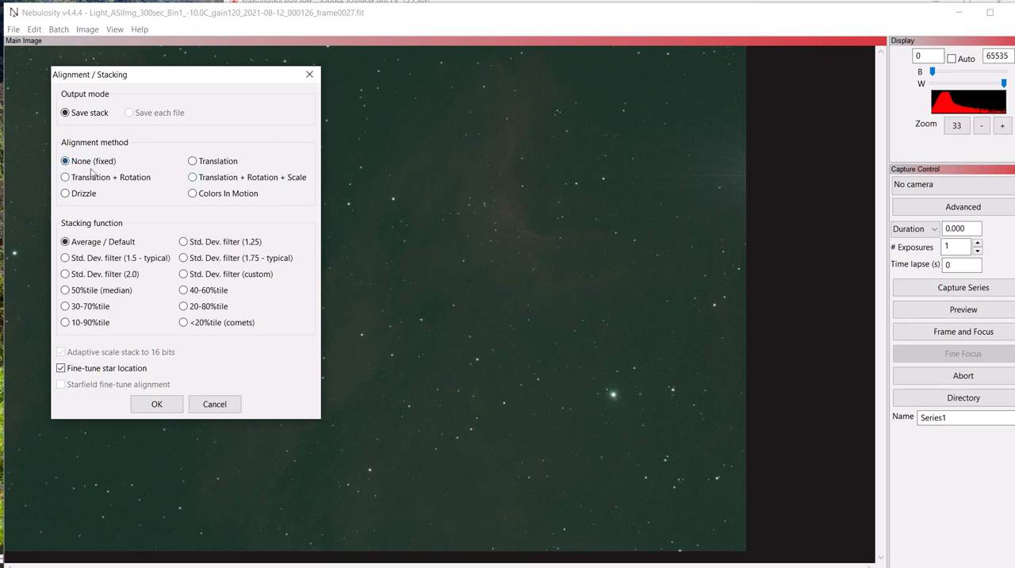
pyautogui.click(157, 405)
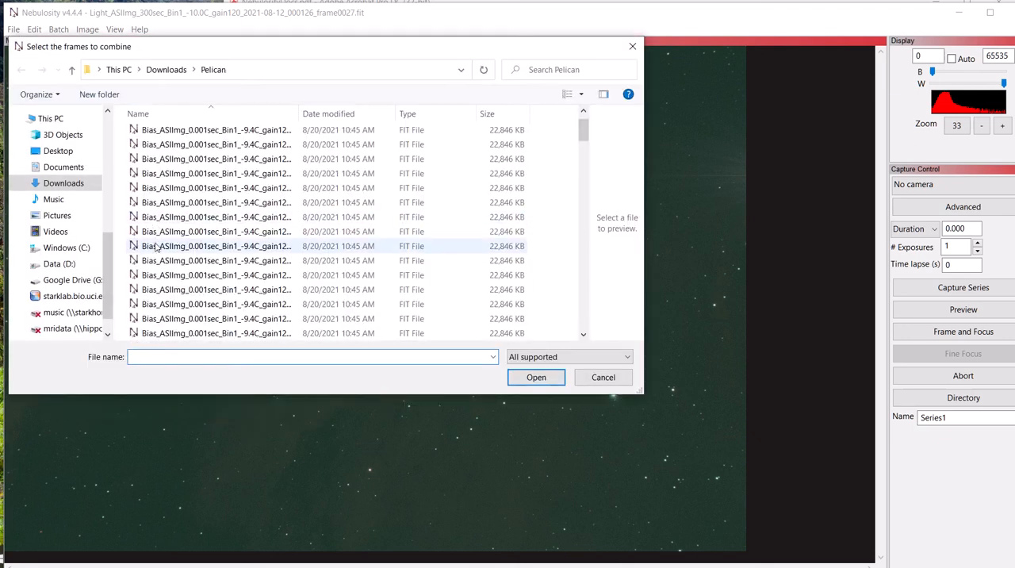
# Choose all the 300-second dark frames in the Pelican folder as the frames to combine.
pyautogui.scroll(-10, 157, 249)
pyautogui.scroll(3, 156, 261)
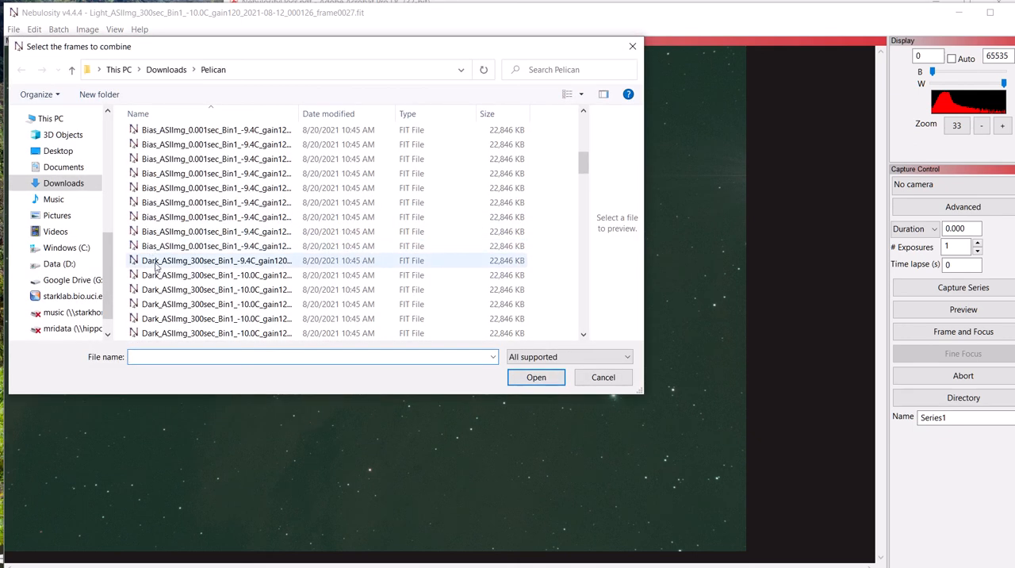
pyautogui.click(156, 270)
pyautogui.scroll(-3, 156, 254)
pyautogui.keyDown('shift'); pyautogui.click(153, 248); pyautogui.keyUp('shift')
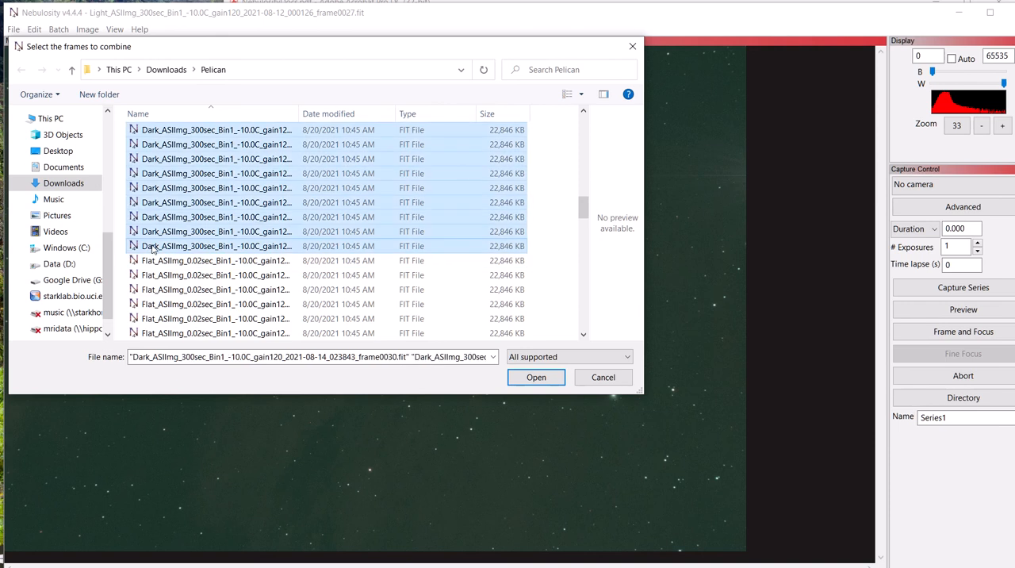
pyautogui.click(517, 377)
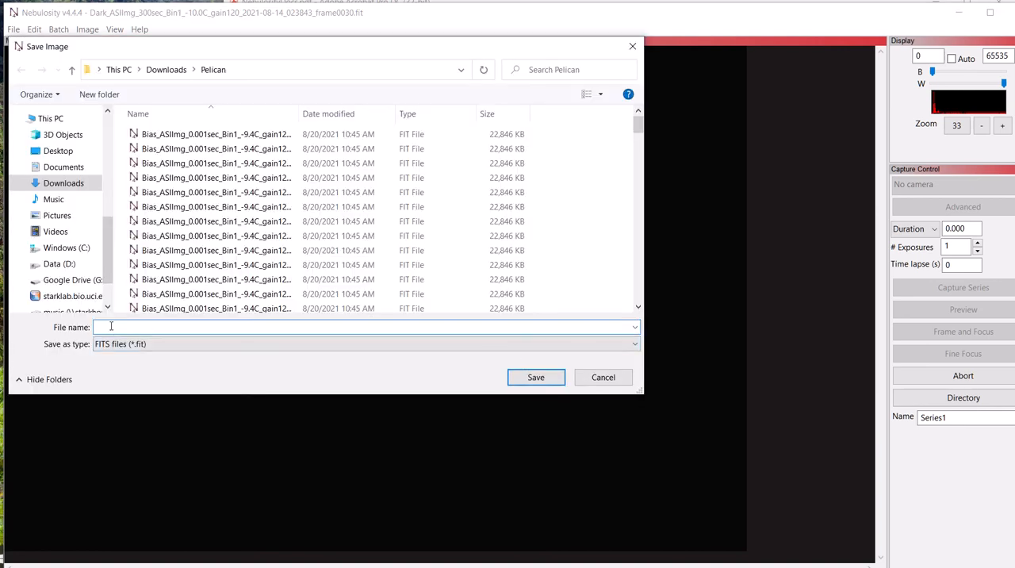
# Save the combined dark stack as avg_dark in FITS format.
pyautogui.write('avg_dark')
pyautogui.press('Return')
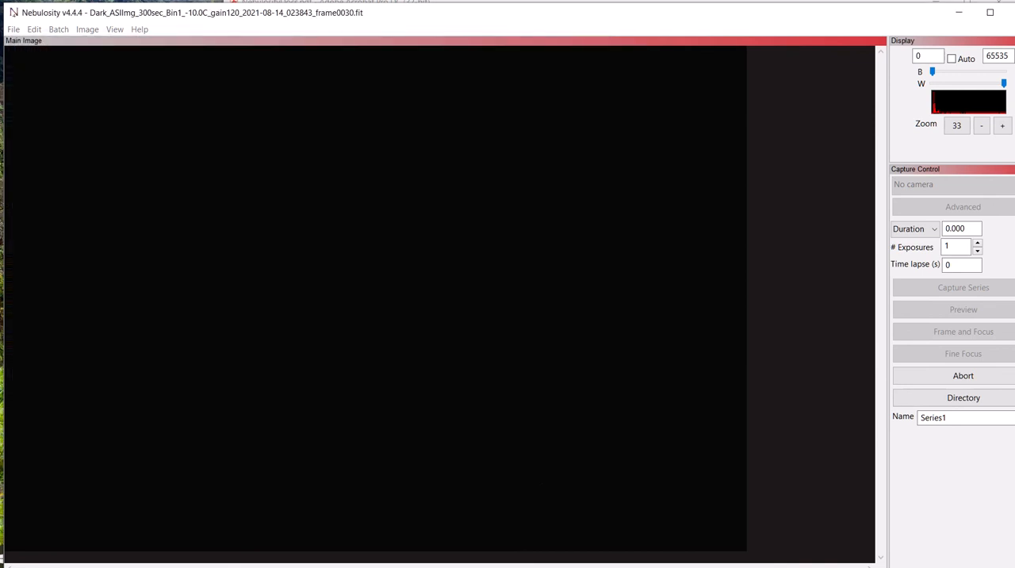
# Start making a bad pixel map with avg_dark.fit as the dark frame.
pyautogui.click(87, 30)
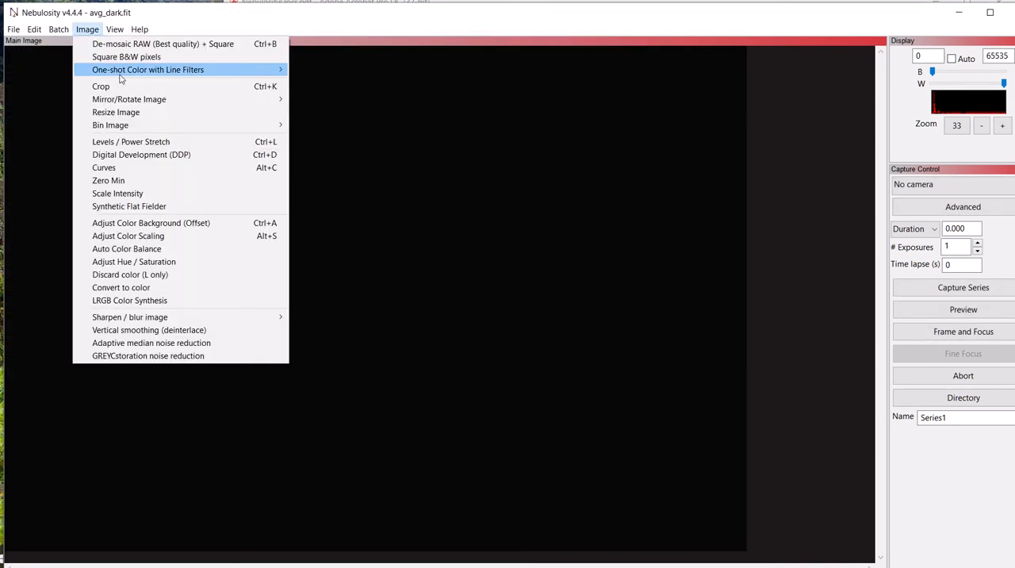
pyautogui.moveTo(58, 30)
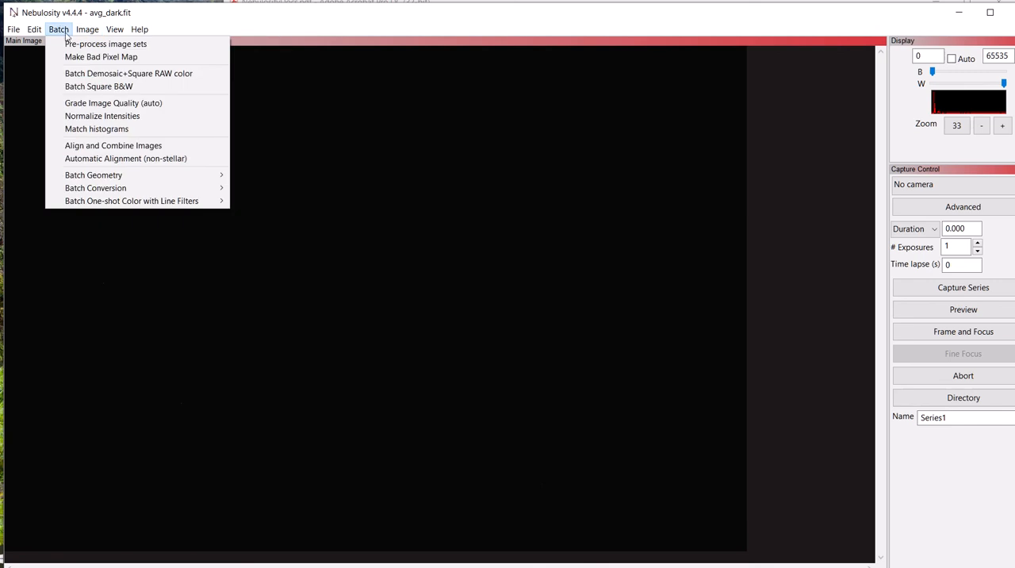
pyautogui.click(80, 58)
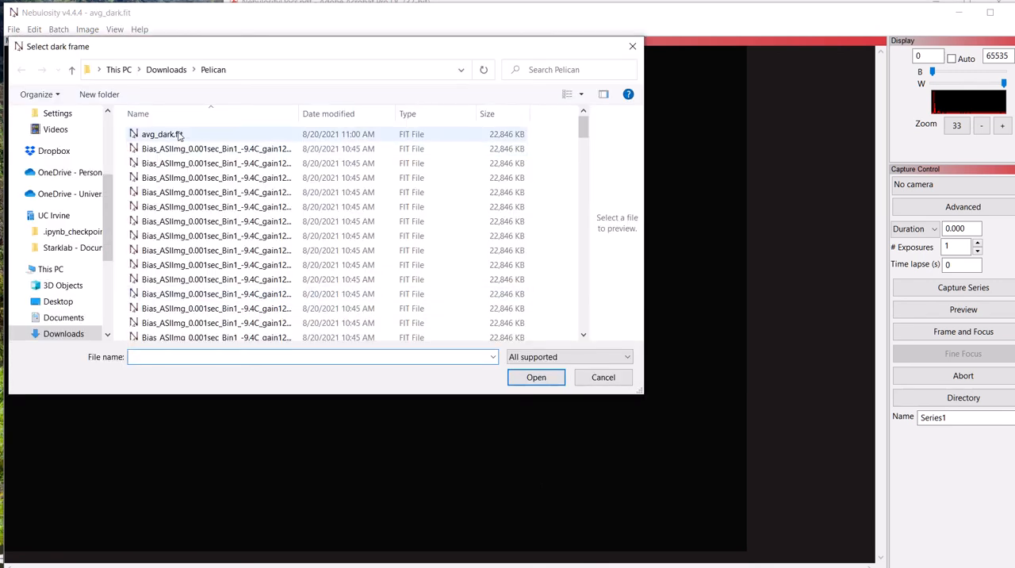
pyautogui.click(179, 135)
pyautogui.click(545, 379)
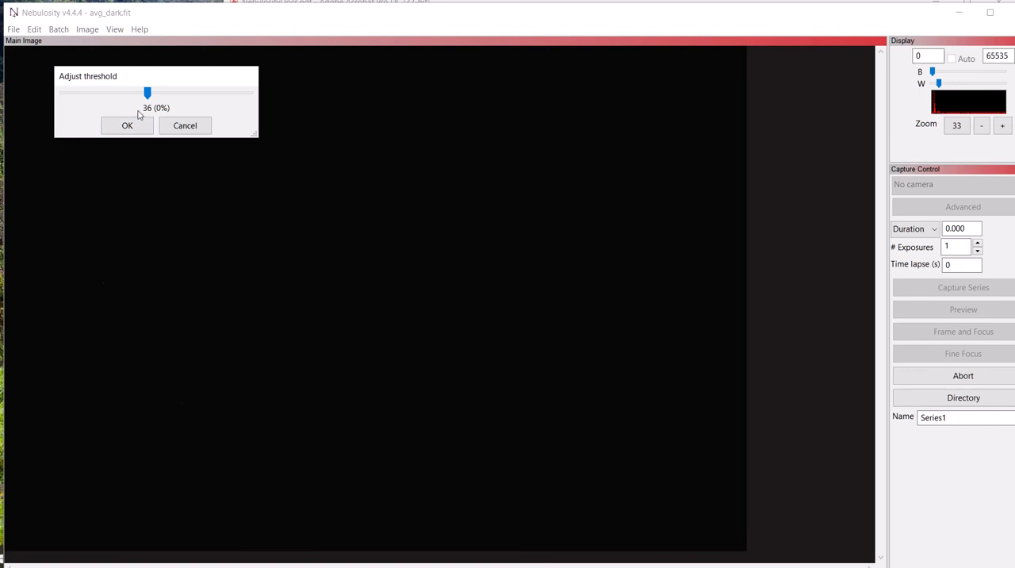
# Set the bad pixel map threshold to 9040 (0.1%), checking the marked pixels at 200% zoom, and accept it.
pyautogui.moveTo(146, 93); pyautogui.dragTo(124, 95)
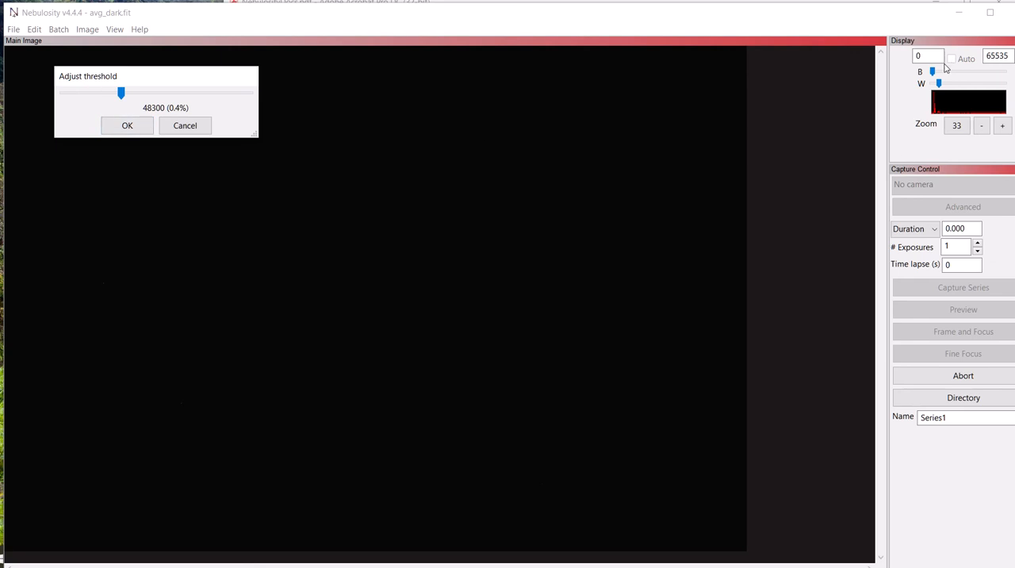
pyautogui.click(1002, 126)
pyautogui.click(1004, 128)
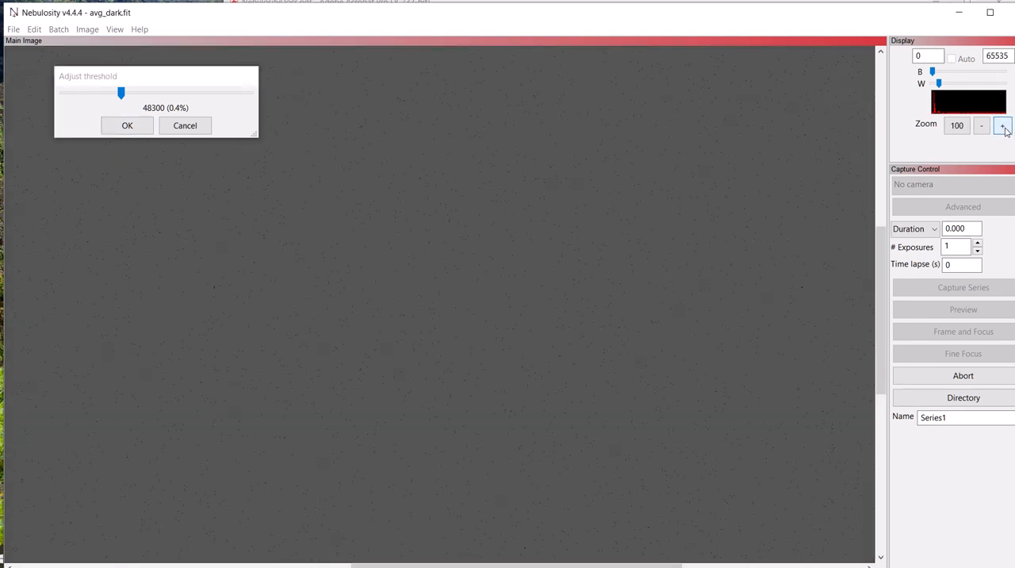
pyautogui.click(1002, 126)
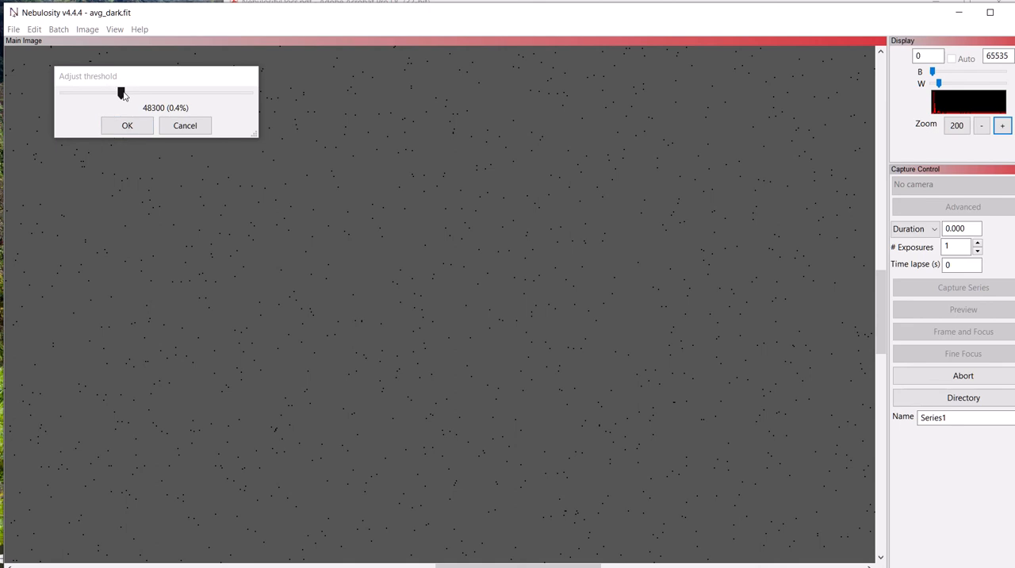
pyautogui.moveTo(123, 94); pyautogui.dragTo(126, 95)
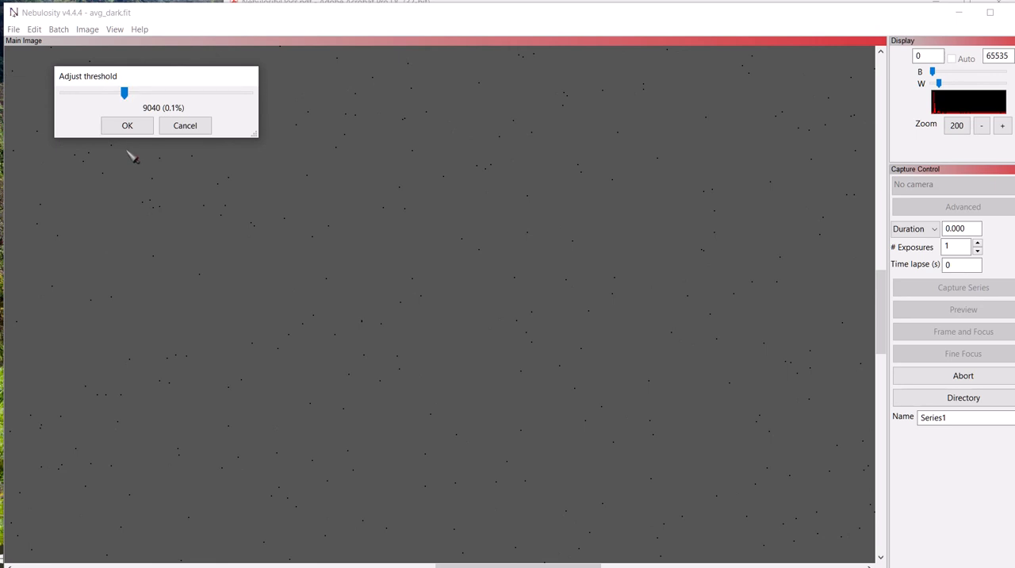
pyautogui.click(137, 128)
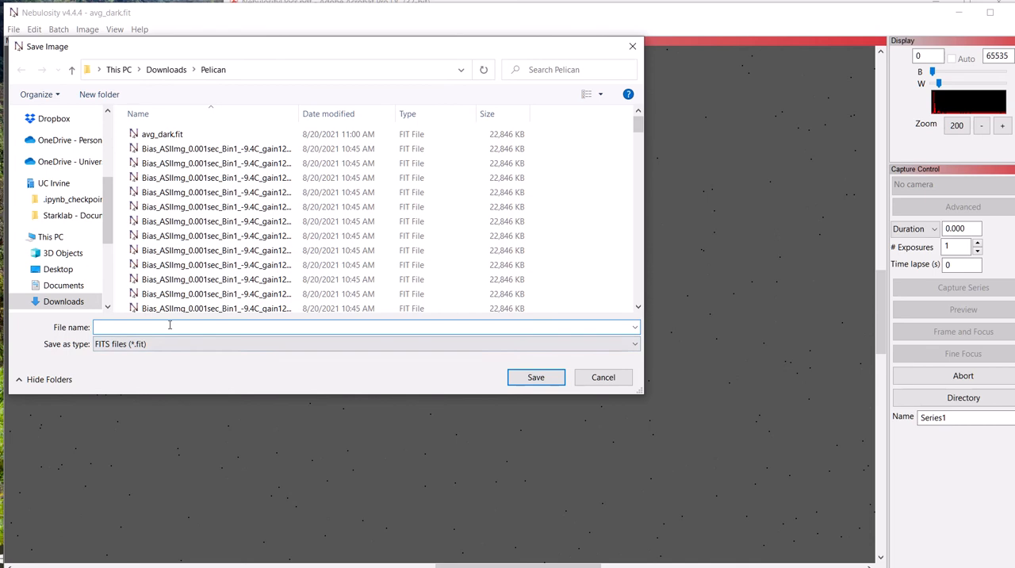
# Save the bad pixel map as bad_pixel_map in the Pelican folder.
pyautogui.write('bad_p')
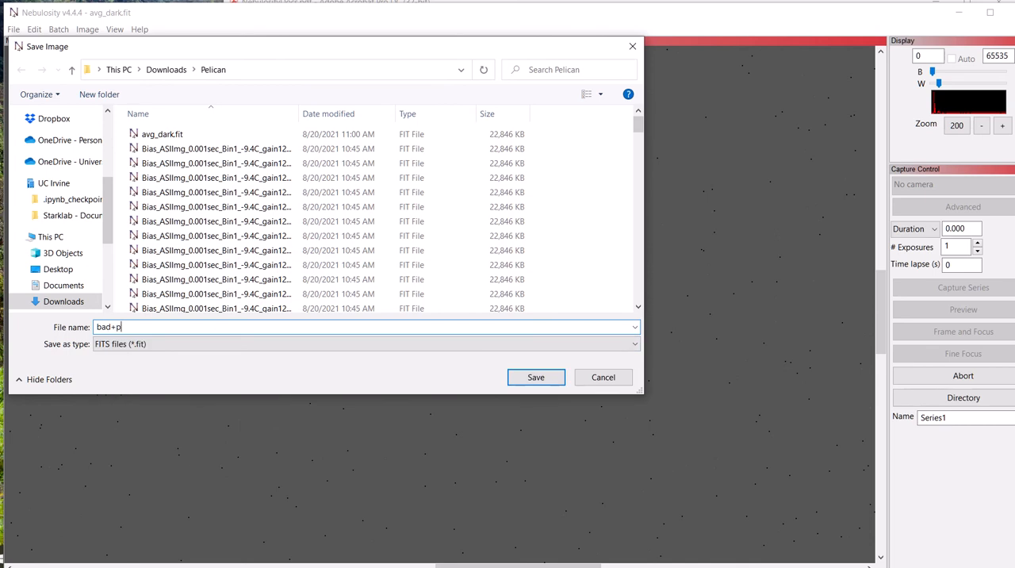
pyautogui.write('ixel_map')
pyautogui.press('Return')
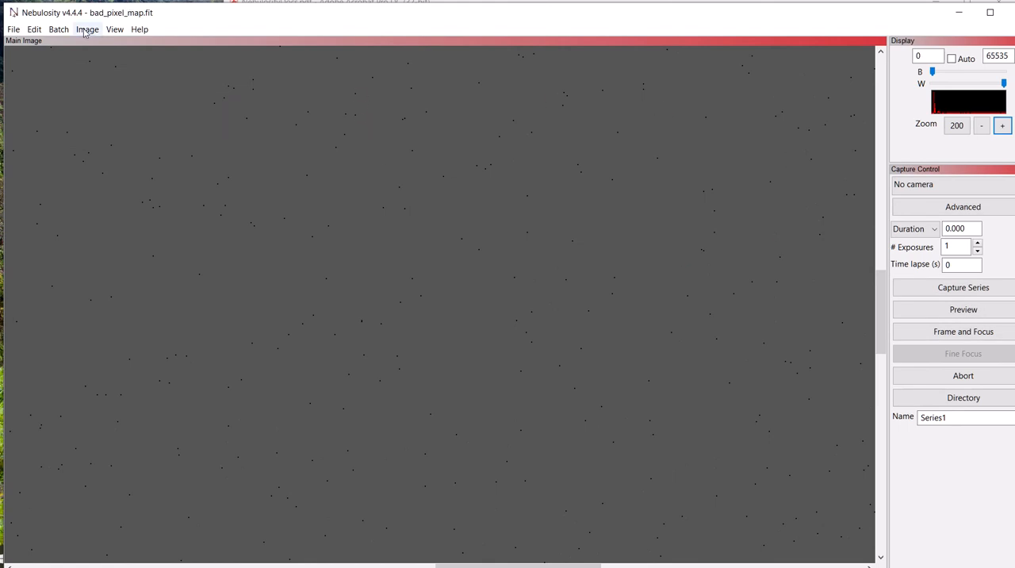
# Start pre-processing image sets, load bad_pixel_map.fit as Dark 1 and set its mode to BPM RAW color.
pyautogui.click(59, 30)
pyautogui.click(67, 44)
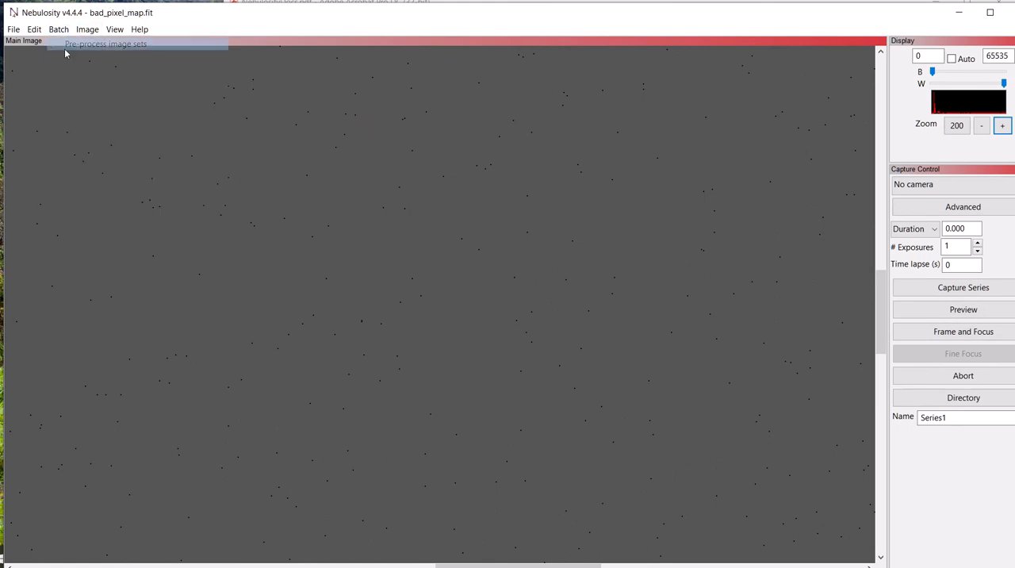
pyautogui.click(71, 94)
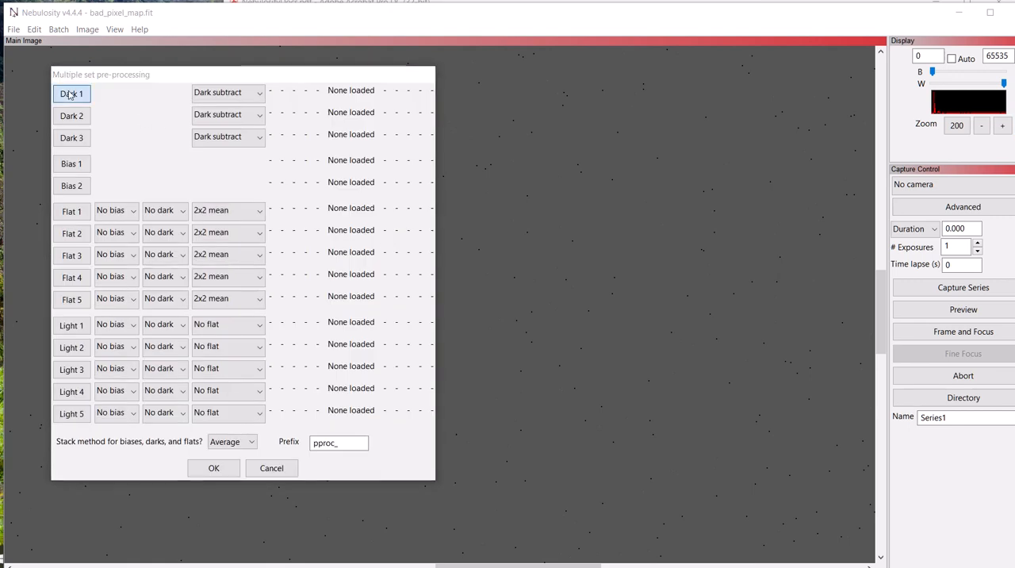
pyautogui.click(227, 196)
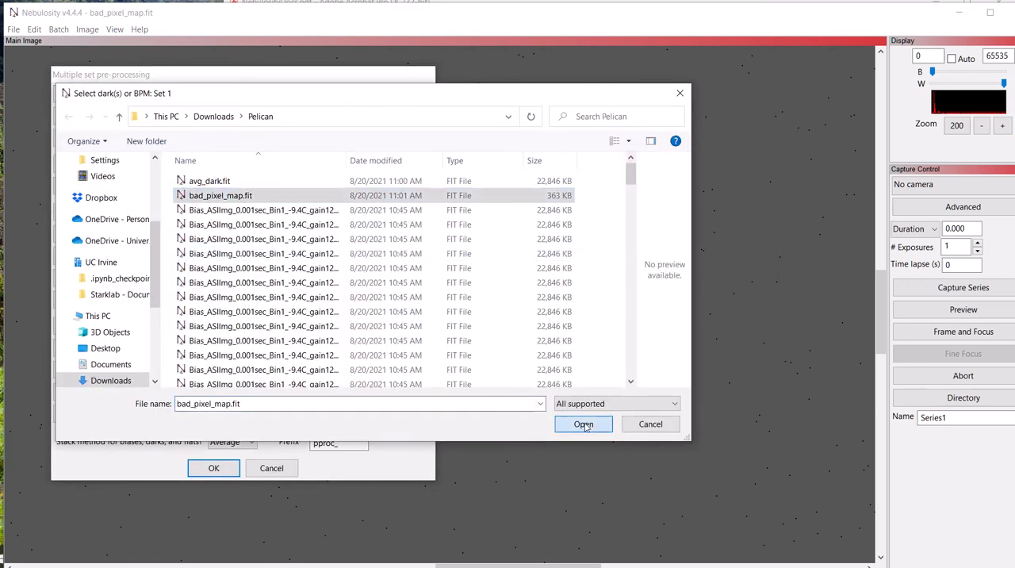
pyautogui.click(582, 423)
pyautogui.click(227, 92)
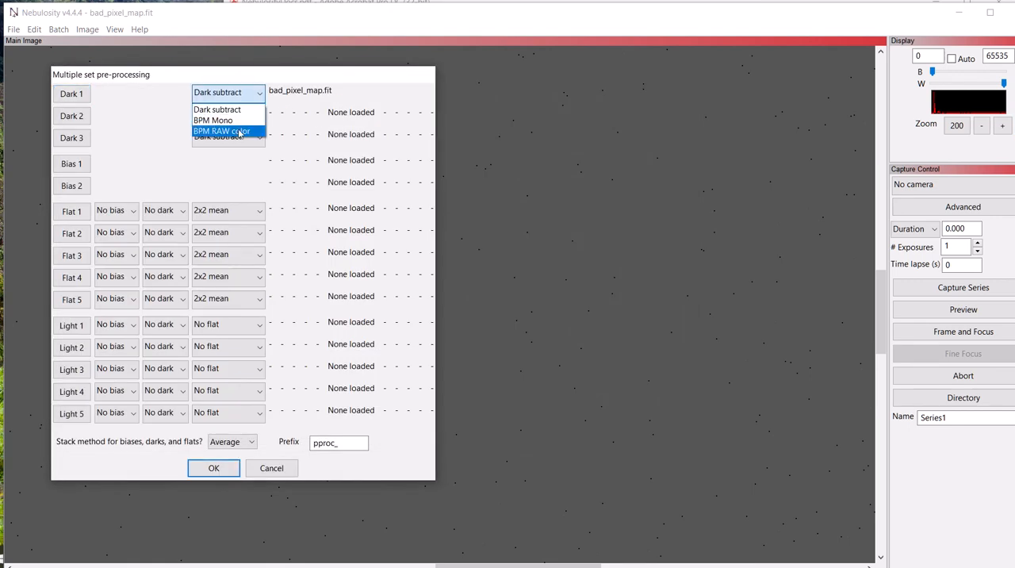
pyautogui.click(229, 132)
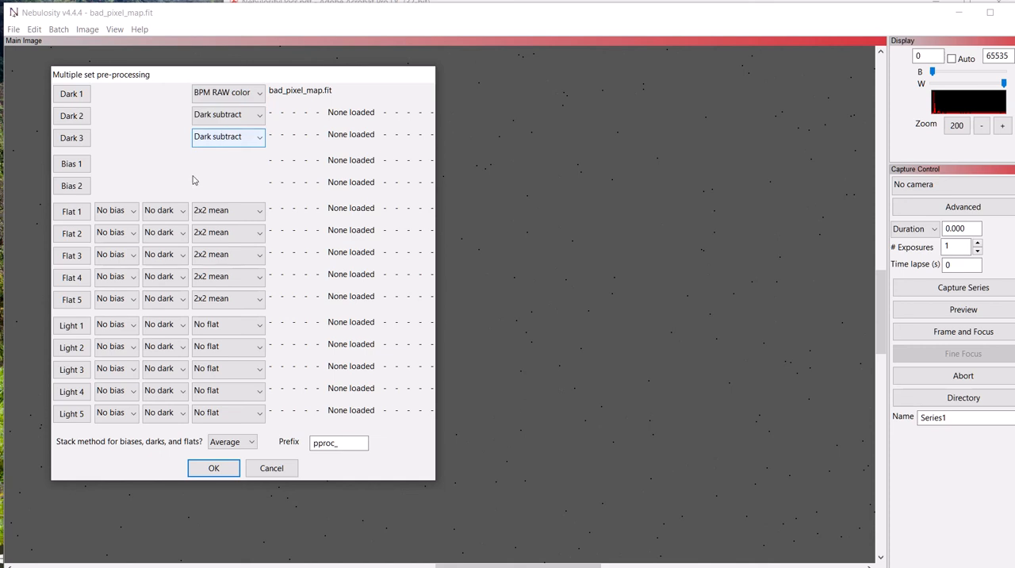
# Load all the 0.001-second bias frames from the Pelican folder into the Bias 1 set.
pyautogui.click(73, 166)
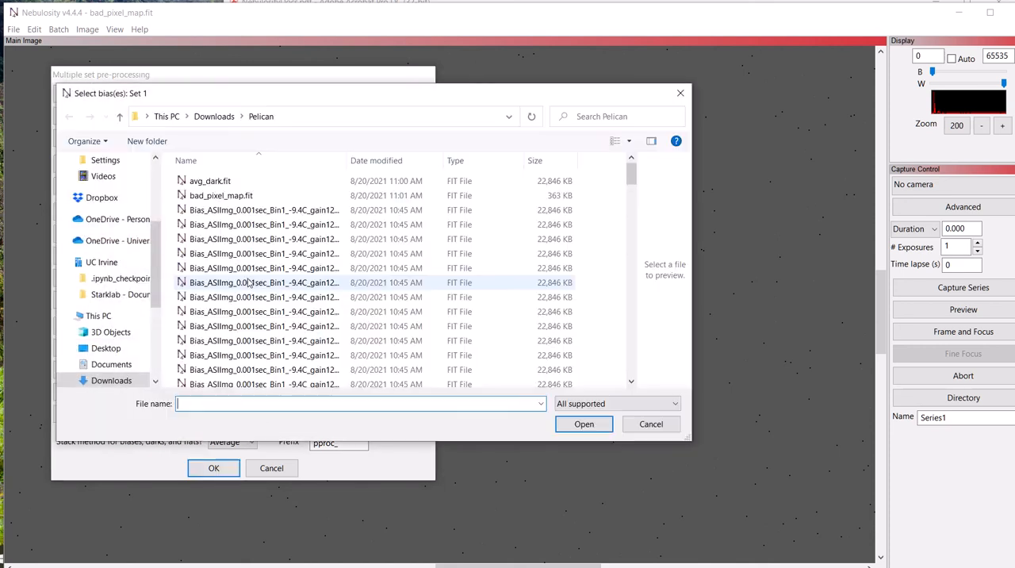
pyautogui.click(238, 210)
pyautogui.scroll(-10, 234, 222)
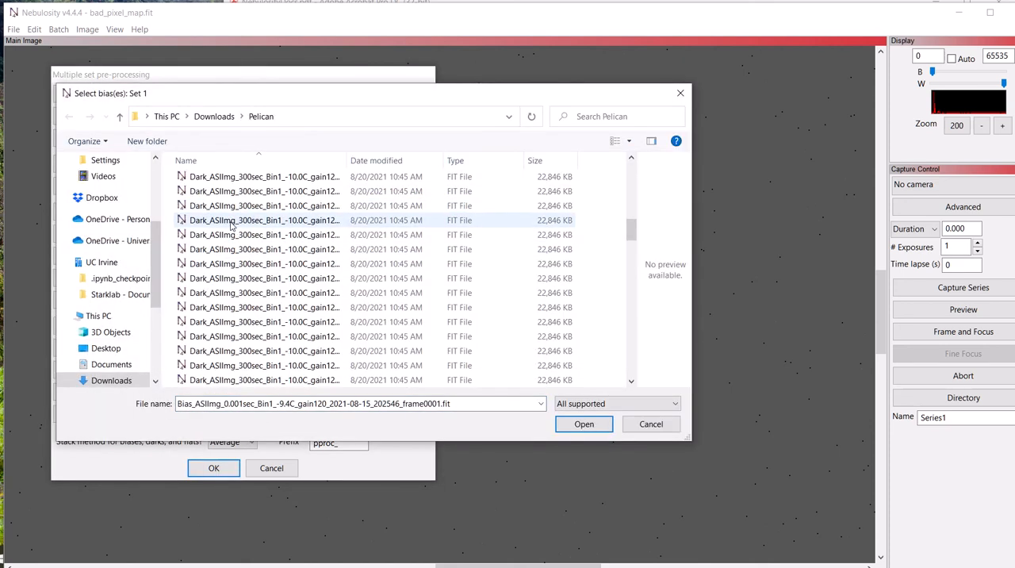
pyautogui.scroll(3, 231, 226)
pyautogui.keyDown('shift'); pyautogui.click(236, 293); pyautogui.keyUp('shift')
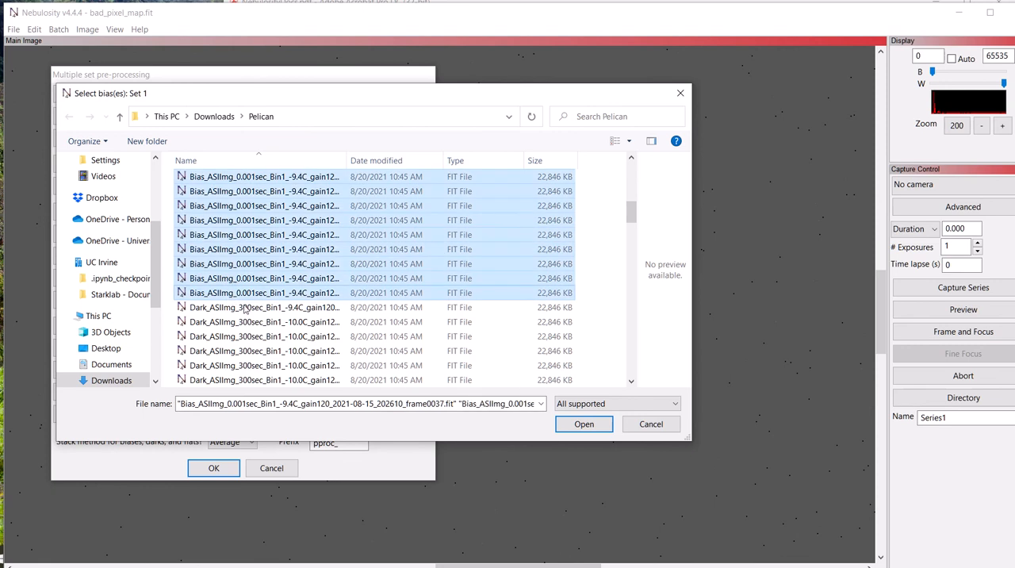
pyautogui.click(588, 427)
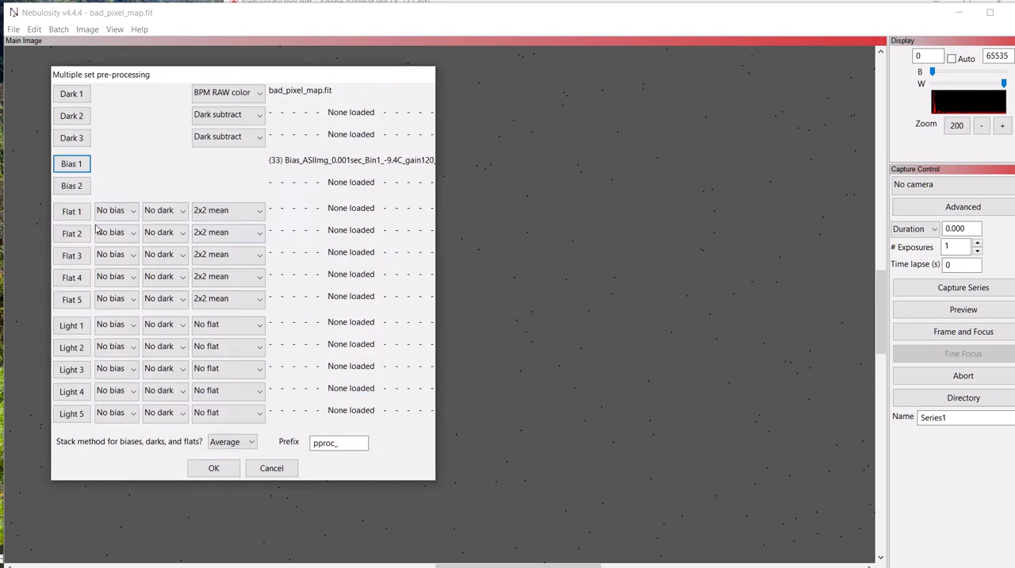
# Load all the 0.02-second flat frames from the Pelican folder into the Flat 1 set.
pyautogui.click(72, 209)
pyautogui.scroll(-10, 260, 298)
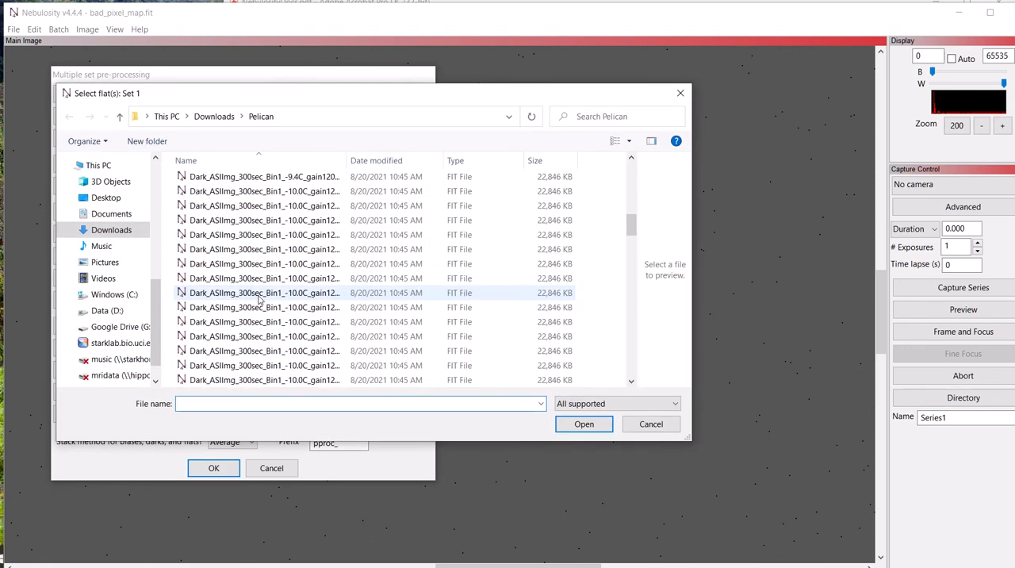
pyautogui.scroll(-6, 259, 298)
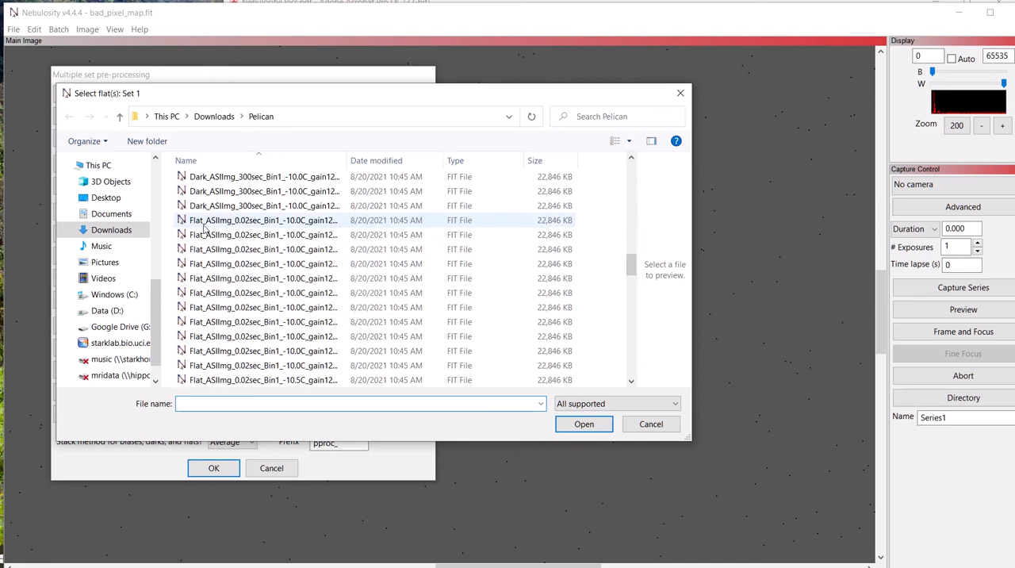
pyautogui.click(203, 230)
pyautogui.scroll(-5, 207, 281)
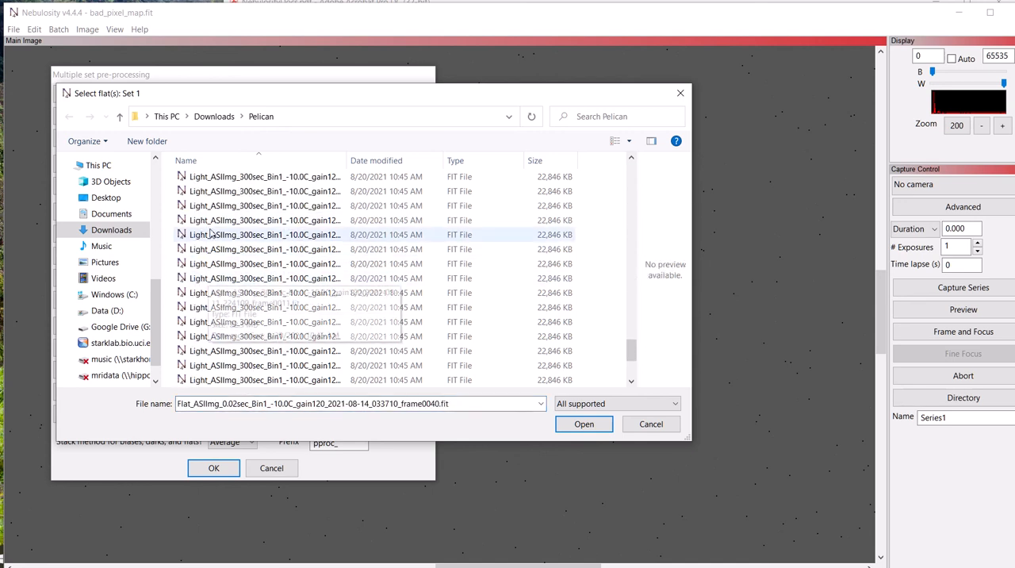
pyautogui.scroll(4, 210, 234)
pyautogui.keyDown('shift'); pyautogui.click(220, 308); pyautogui.keyUp('shift')
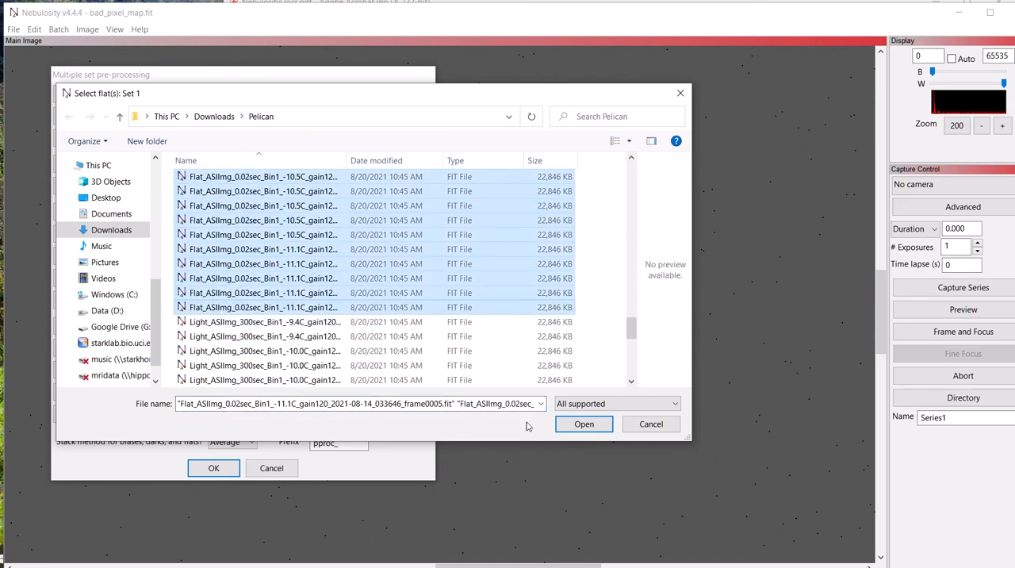
pyautogui.click(568, 419)
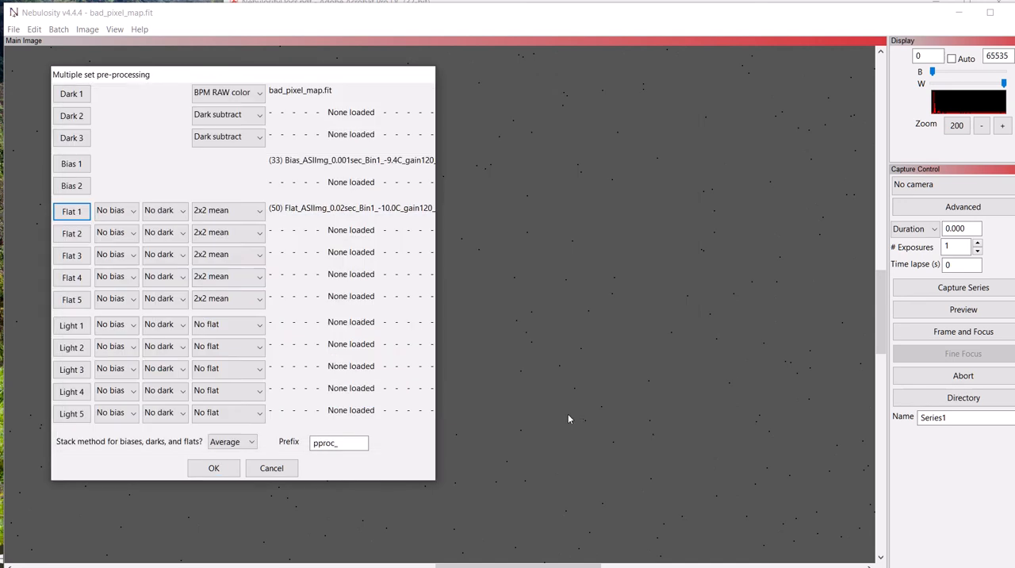
# Load all the 300-second light frames from the Pelican folder into the Light 1 set.
pyautogui.click(85, 326)
pyautogui.scroll(-10, 278, 300)
pyautogui.scroll(-8, 278, 302)
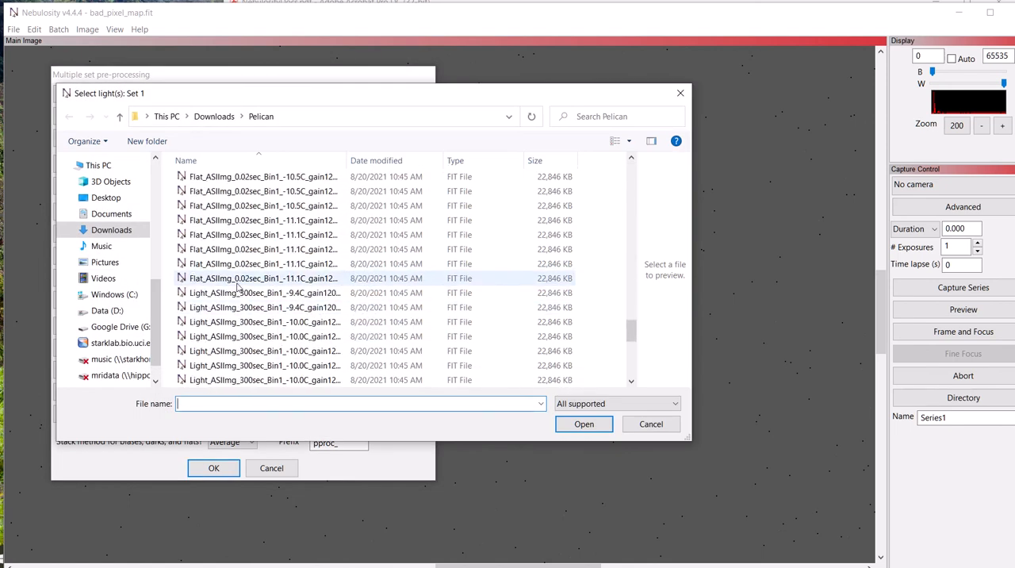
pyautogui.click(234, 293)
pyautogui.scroll(-5, 230, 317)
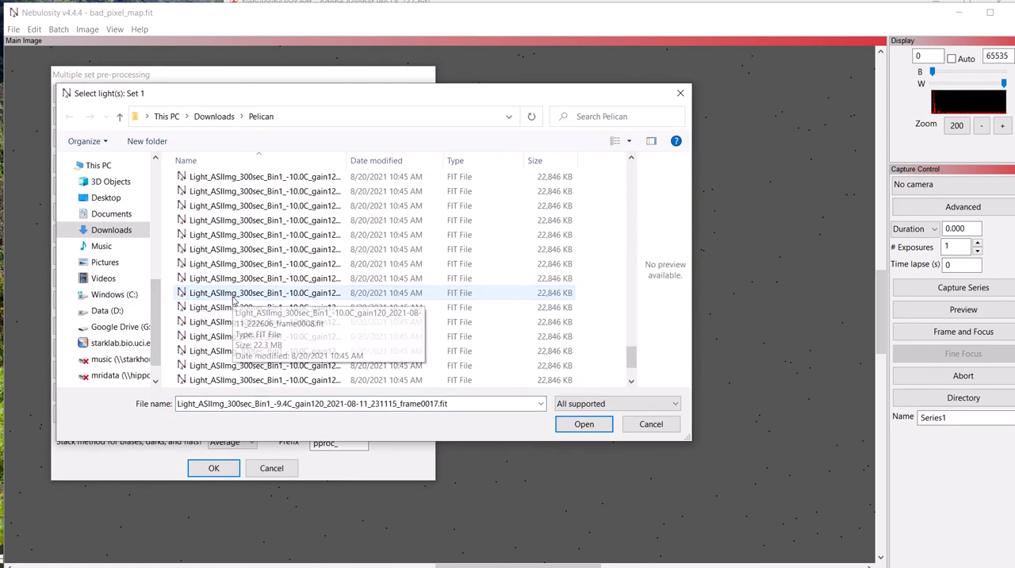
pyautogui.keyDown('shift'); pyautogui.click(205, 380); pyautogui.keyUp('shift')
pyautogui.click(584, 425)
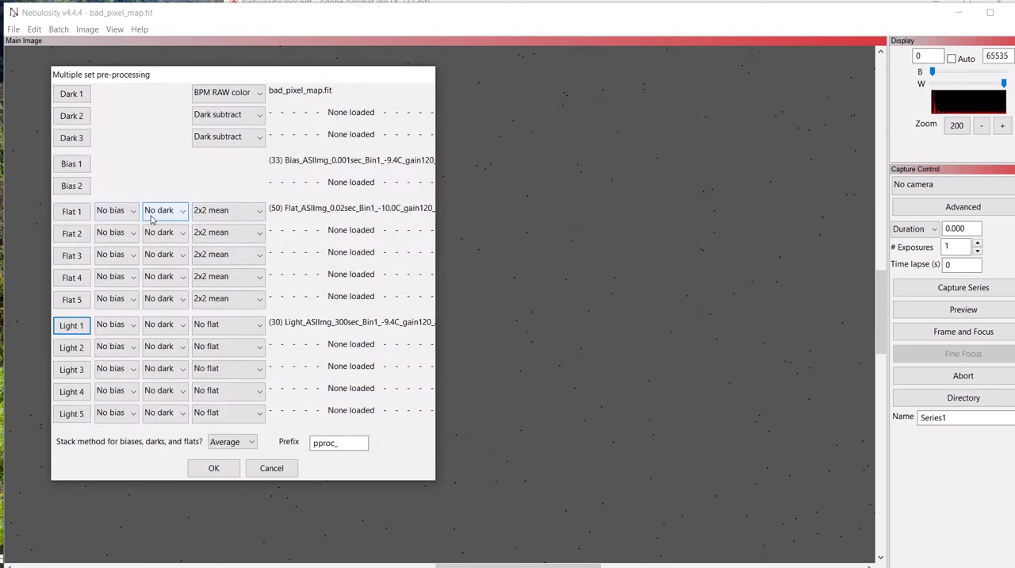
# Assign Bias 1 as the bias for both the Flat 1 and Light 1 sets.
pyautogui.click(119, 210)
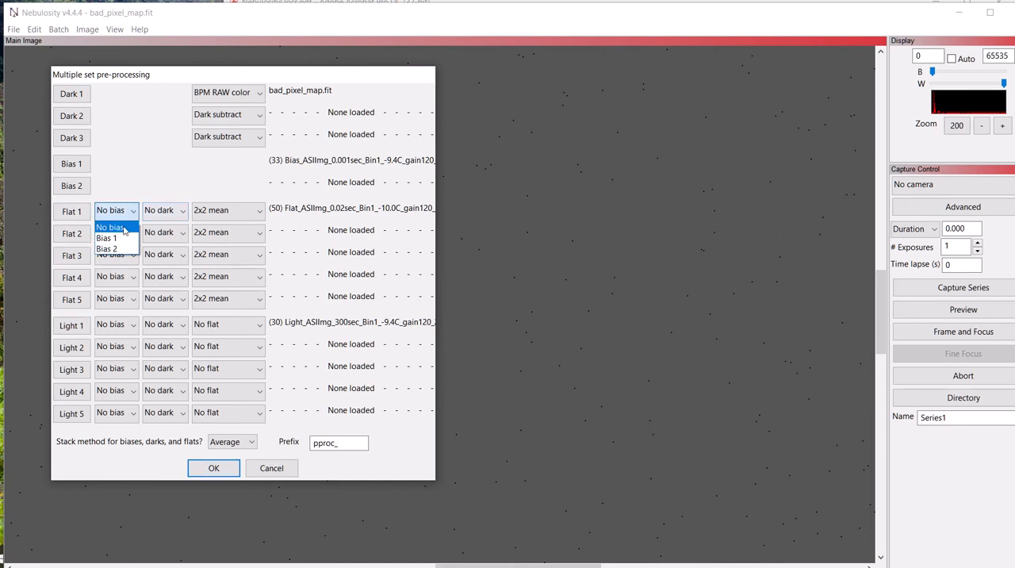
pyautogui.click(117, 238)
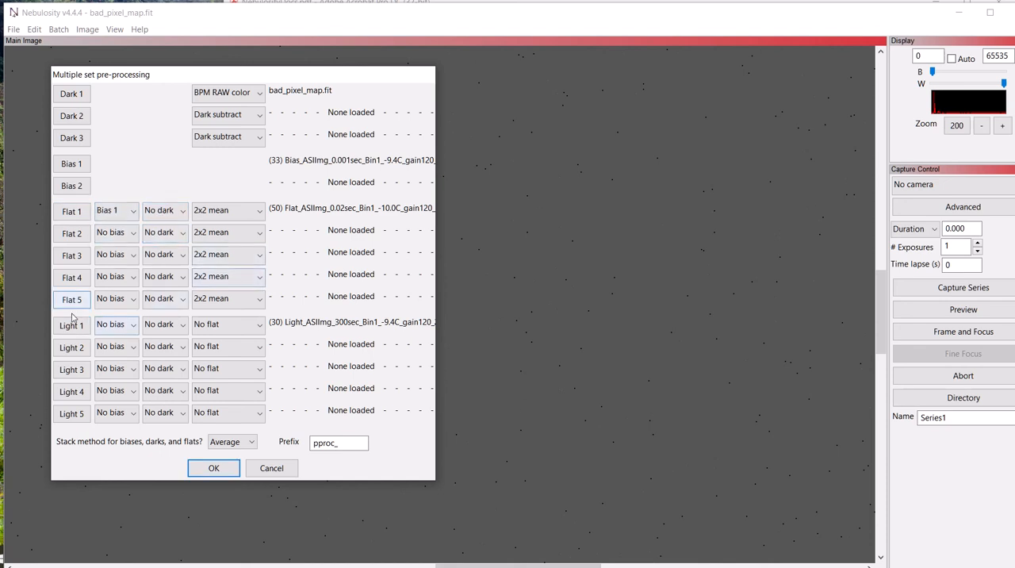
pyautogui.click(111, 326)
pyautogui.click(111, 350)
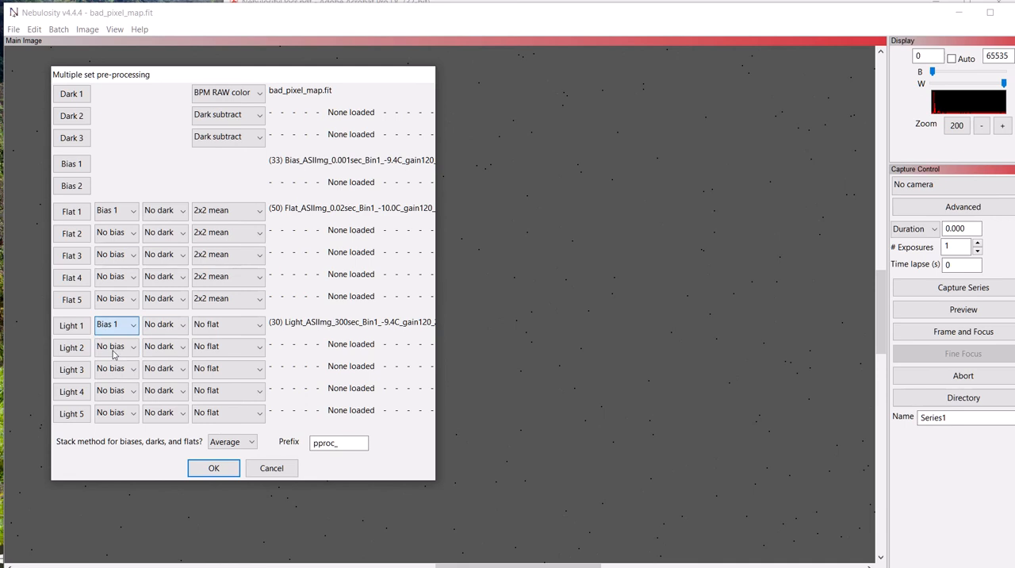
# Apply Dark 1 and Flat 1 to the Light 1 set and run the pre-processing with prefix pproc_.
pyautogui.click(151, 331)
pyautogui.click(156, 354)
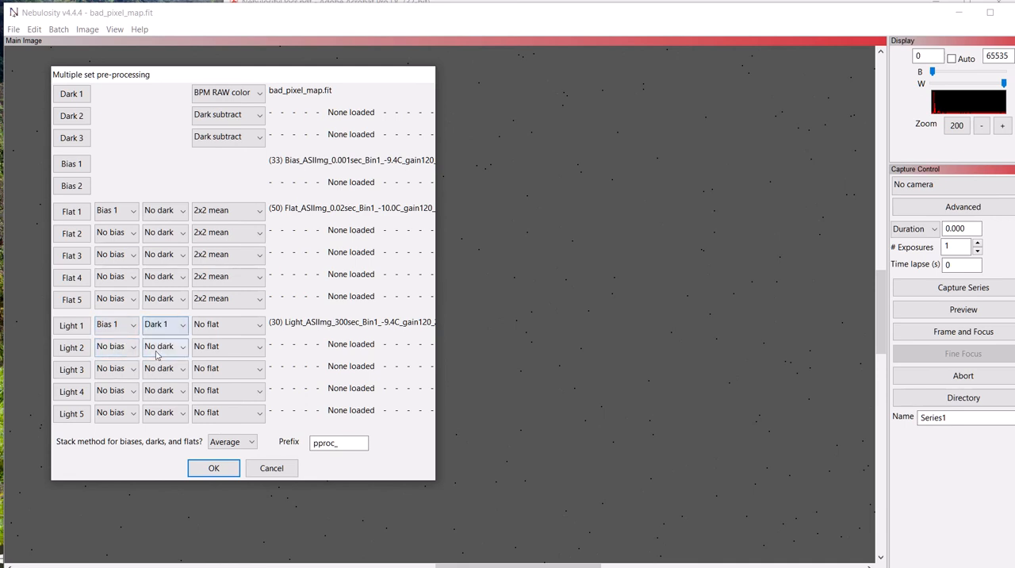
pyautogui.click(224, 331)
pyautogui.click(216, 351)
pyautogui.click(212, 468)
pyautogui.click(213, 468)
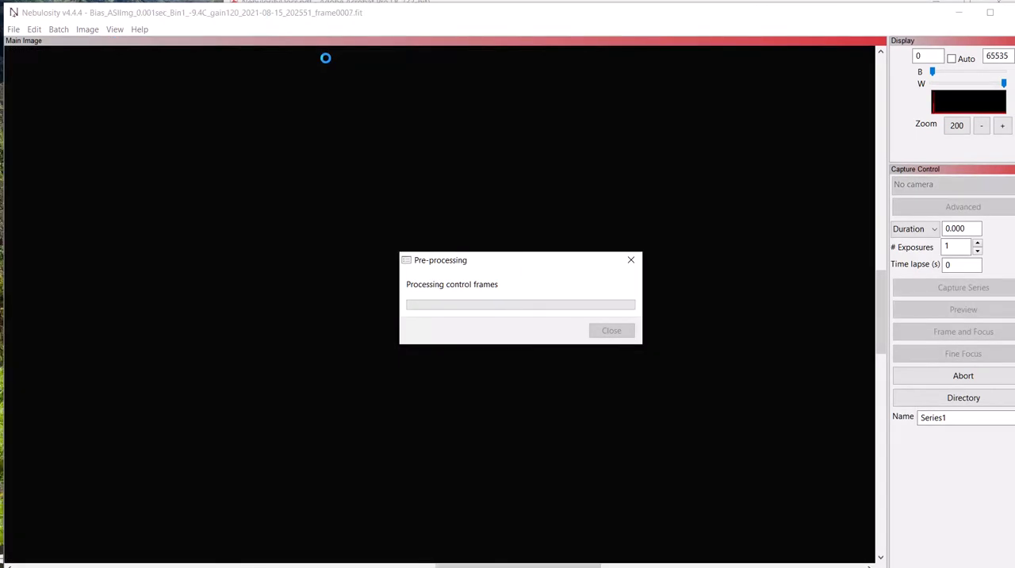
pyautogui.moveTo(517, 7)
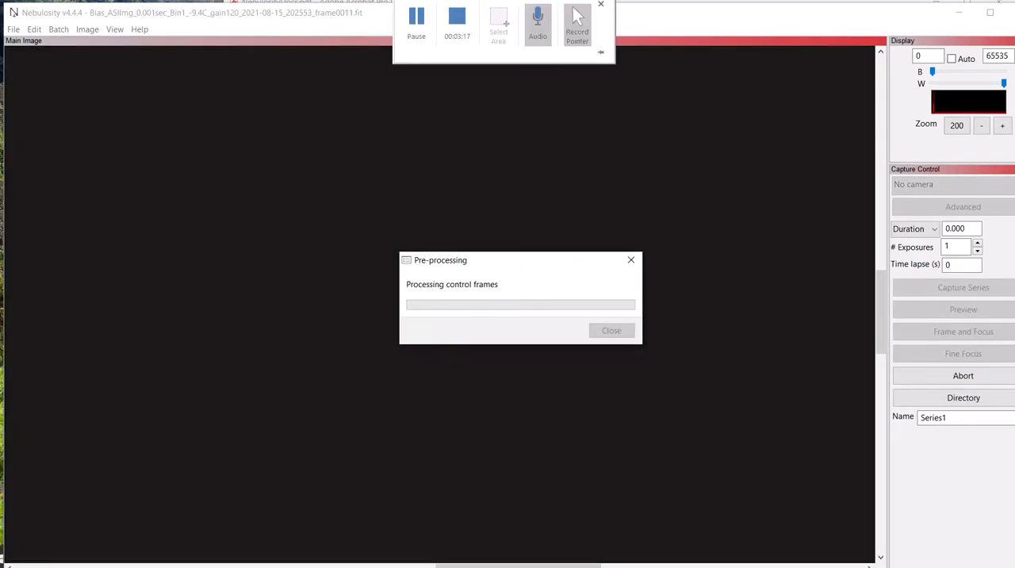
pyautogui.click(418, 16)
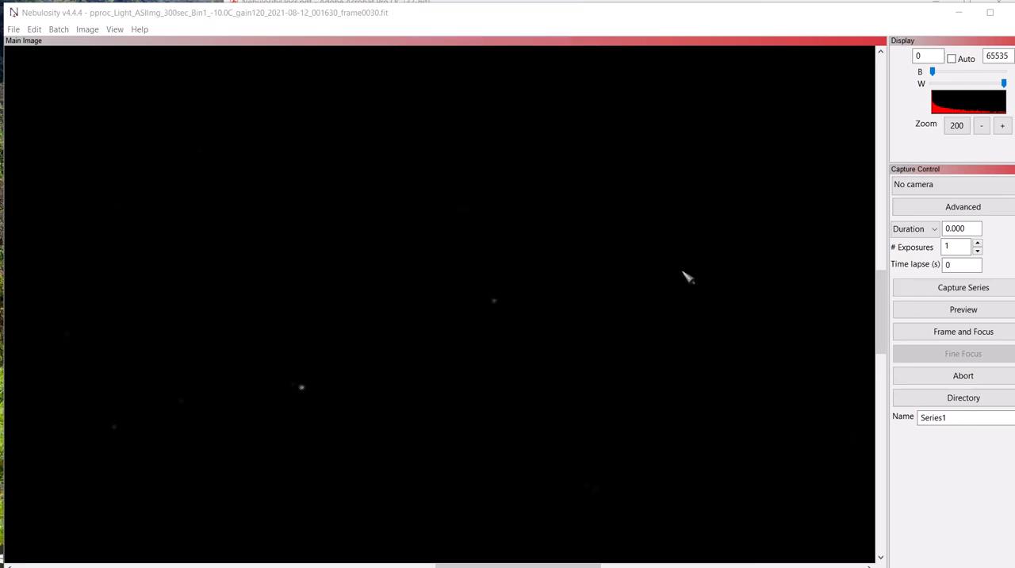
# Inspect the last pre-processed light frame at 25% and 50% zoom.
pyautogui.click(981, 126)
pyautogui.click(981, 127)
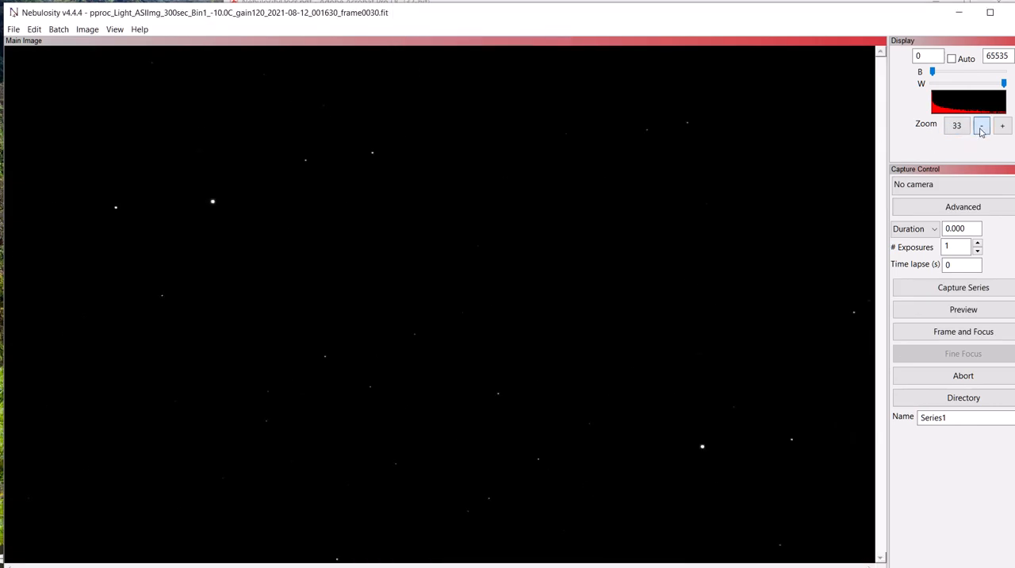
pyautogui.click(981, 127)
pyautogui.click(981, 129)
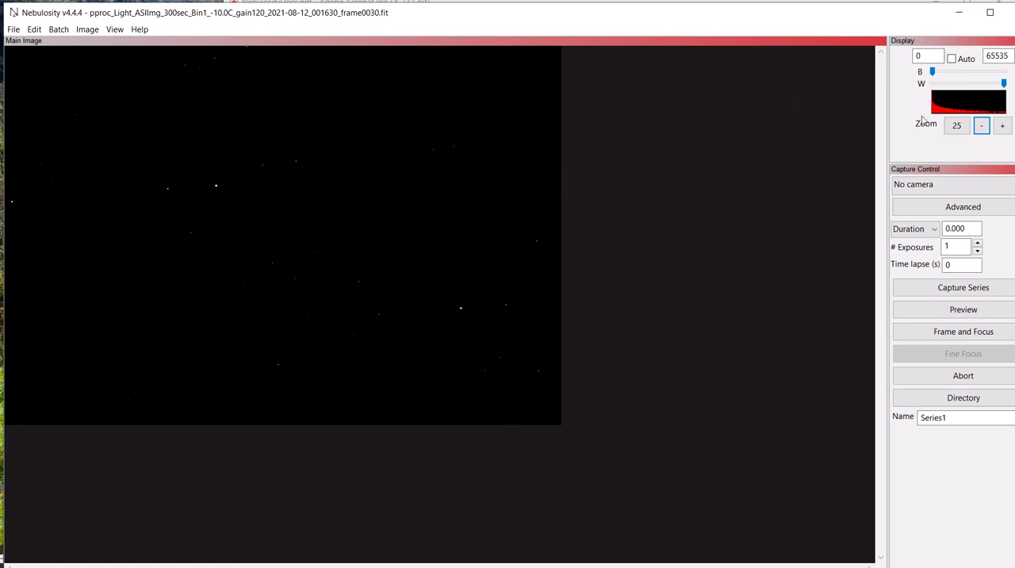
pyautogui.click(1003, 127)
pyautogui.click(1002, 126)
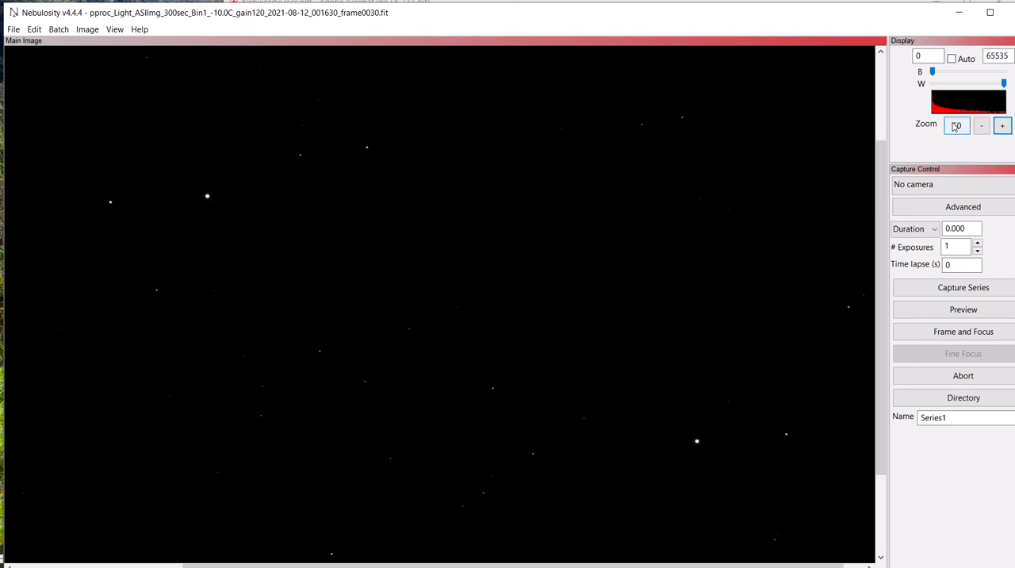
# Batch demosaic and square all the pproc_Light frames from the Pelican folder, using the RGB array type.
pyautogui.click(59, 29)
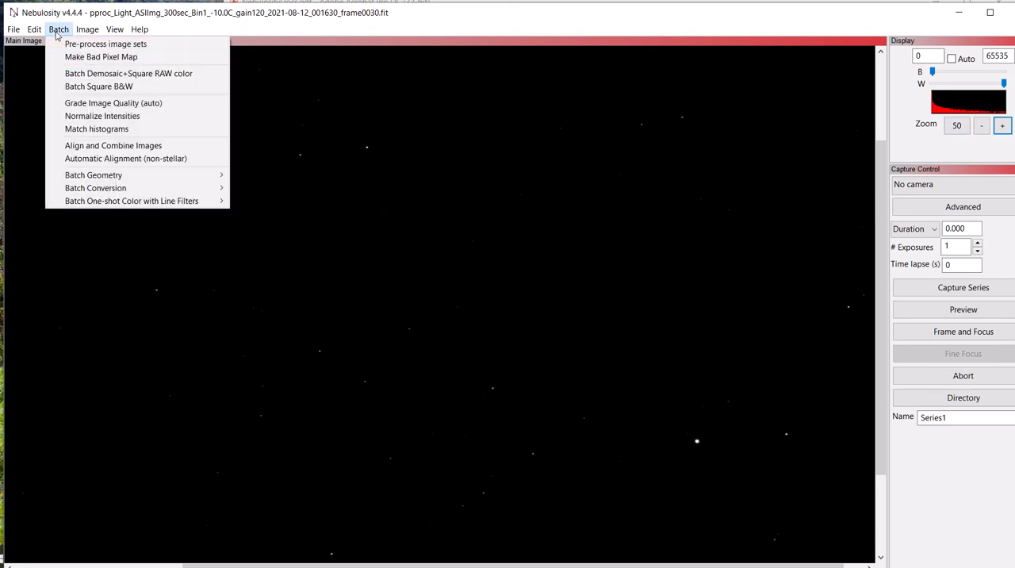
pyautogui.click(81, 74)
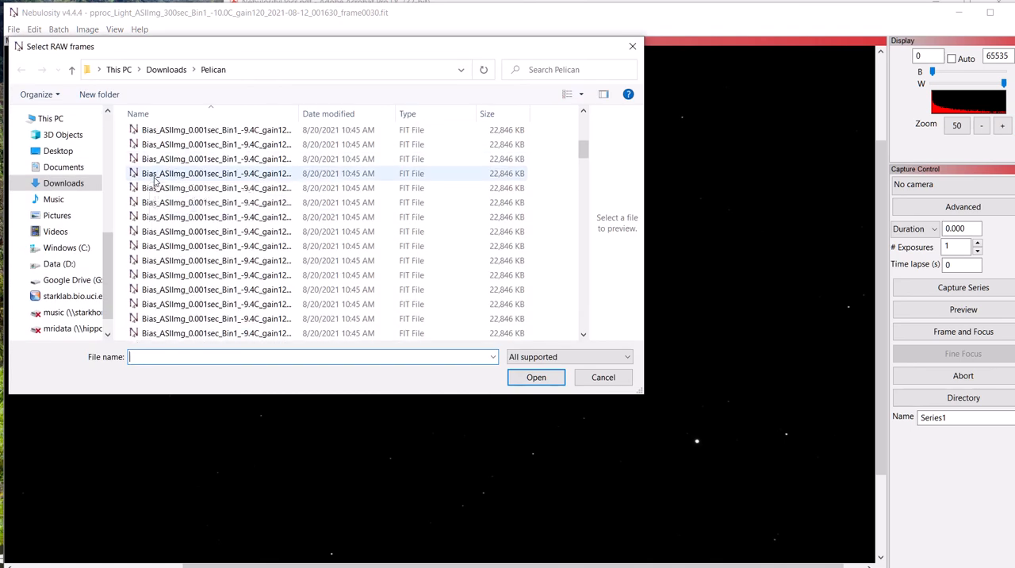
pyautogui.scroll(-15, 155, 184)
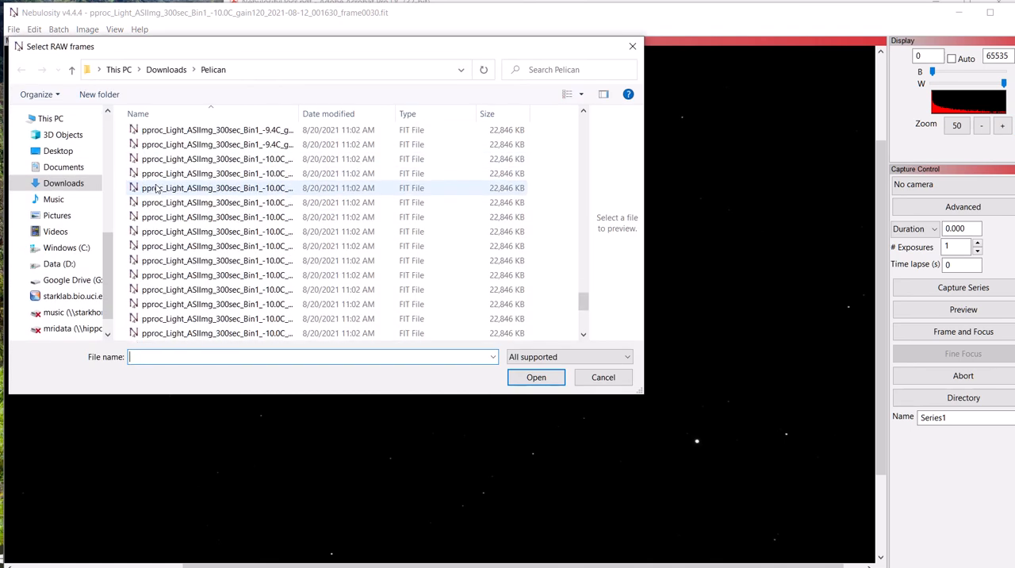
pyautogui.scroll(2, 157, 188)
pyautogui.click(165, 220)
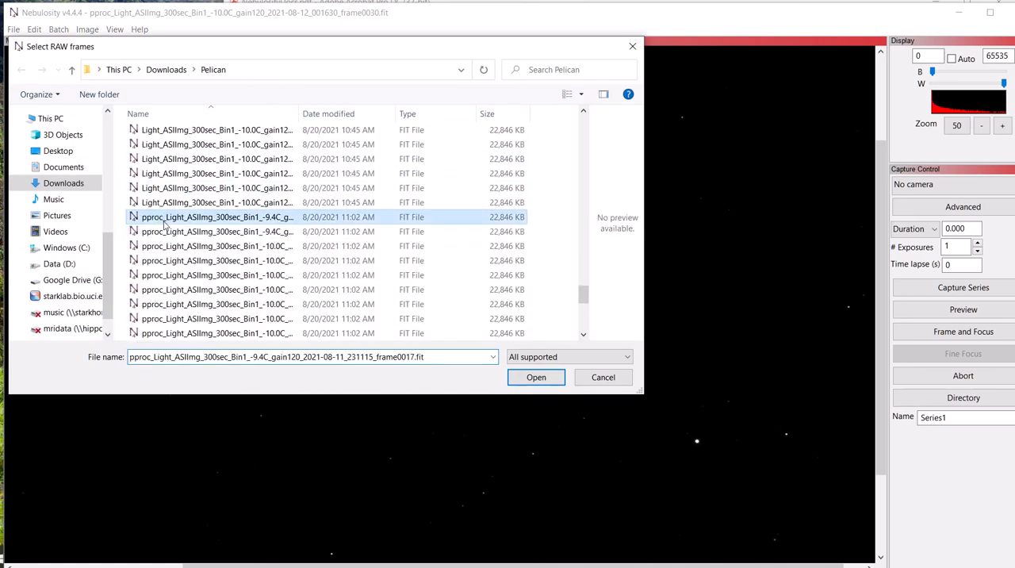
pyautogui.scroll(-3, 214, 266)
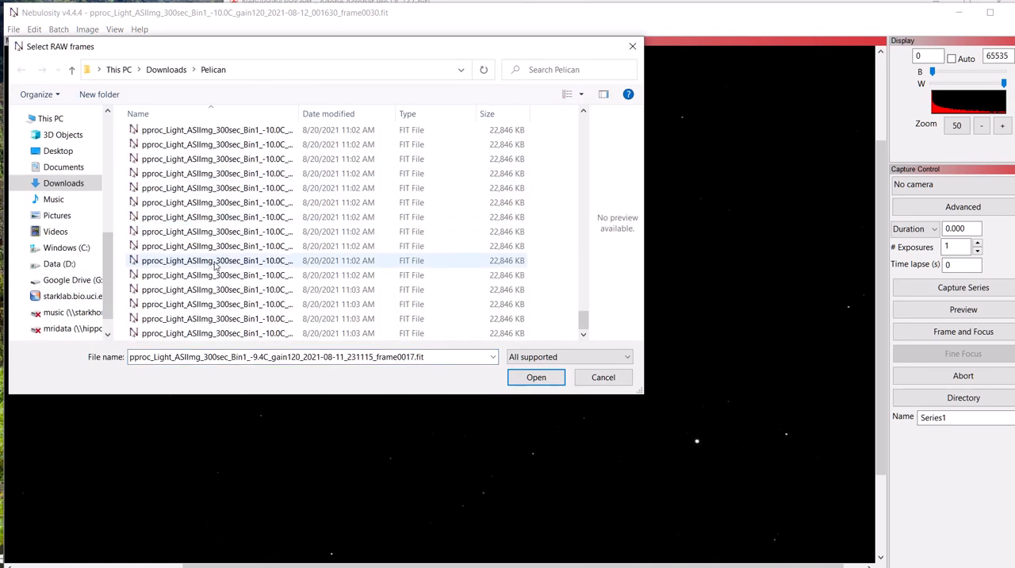
pyautogui.keyDown('shift'); pyautogui.click(174, 335); pyautogui.keyUp('shift')
pyautogui.click(535, 377)
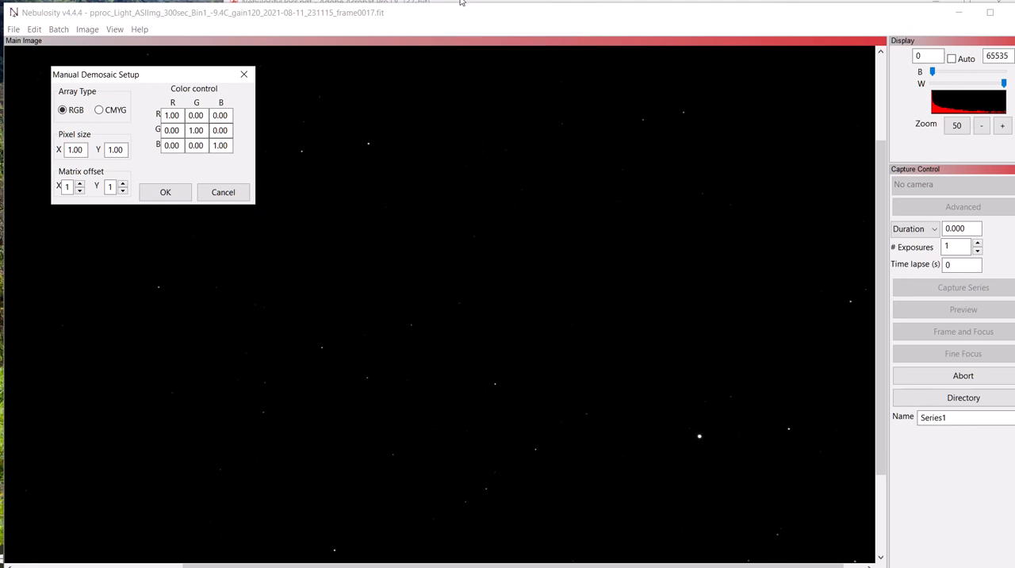
pyautogui.click(165, 192)
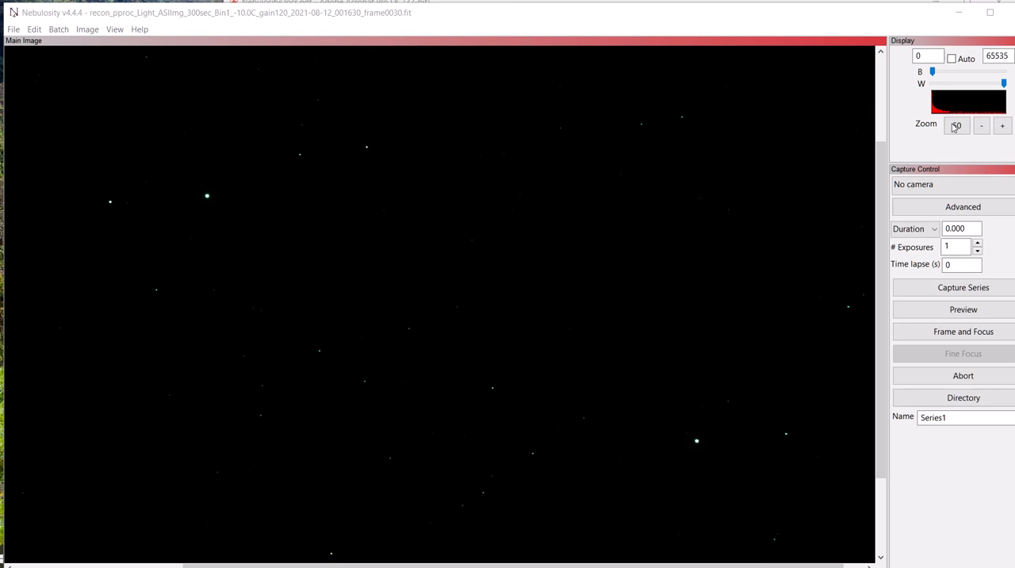
# Examine the faint nebulosity in the demosaiced frame with the white level lowered to 1478, and restore the level to 65535.
pyautogui.moveTo(1004, 84); pyautogui.dragTo(933, 84)
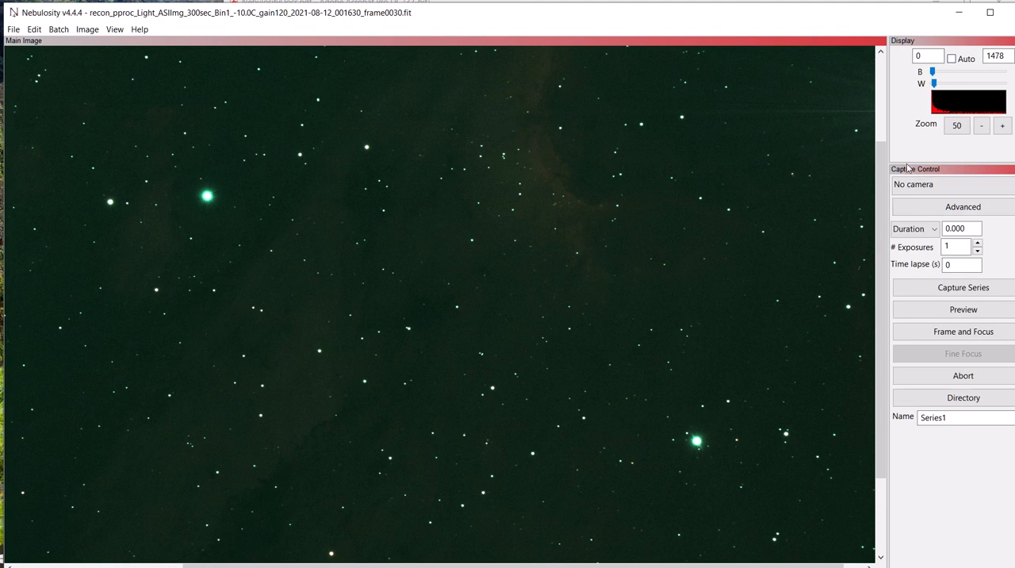
pyautogui.click(981, 127)
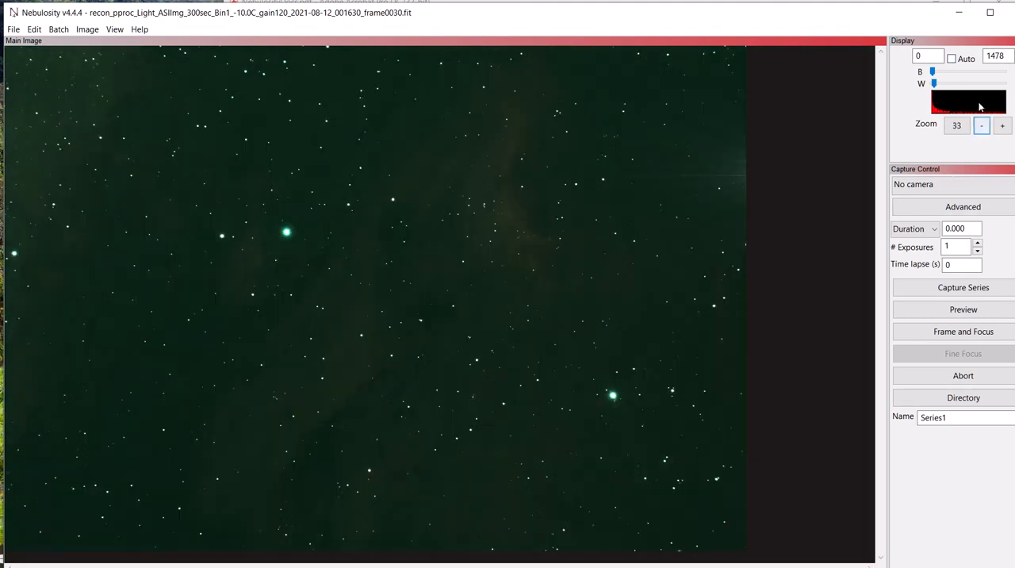
pyautogui.moveTo(934, 84); pyautogui.dragTo(1013, 91)
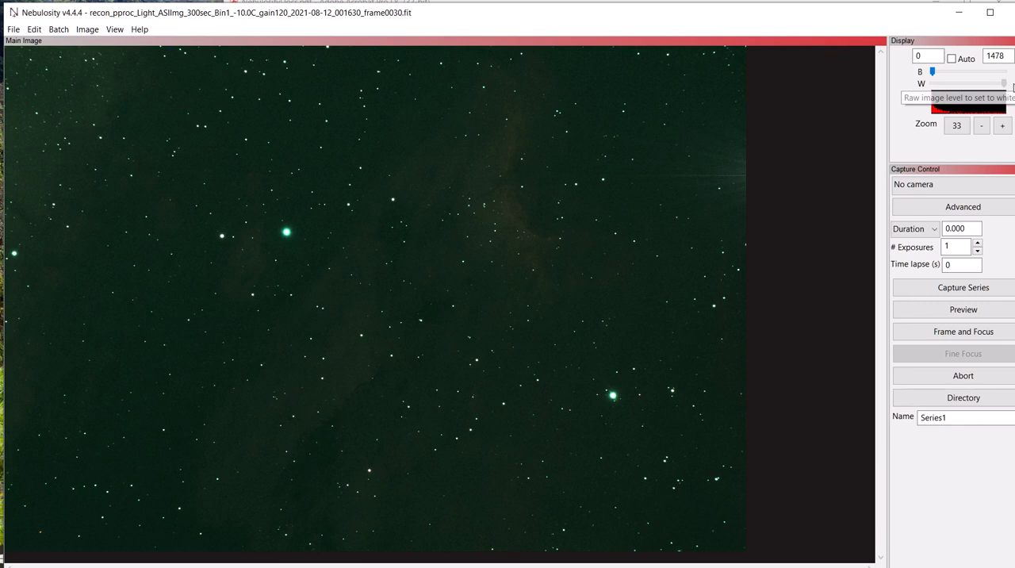
# Set up Align and Combine Images to save each file, keeping Translation alignment with fine-tuned star location.
pyautogui.click(60, 31)
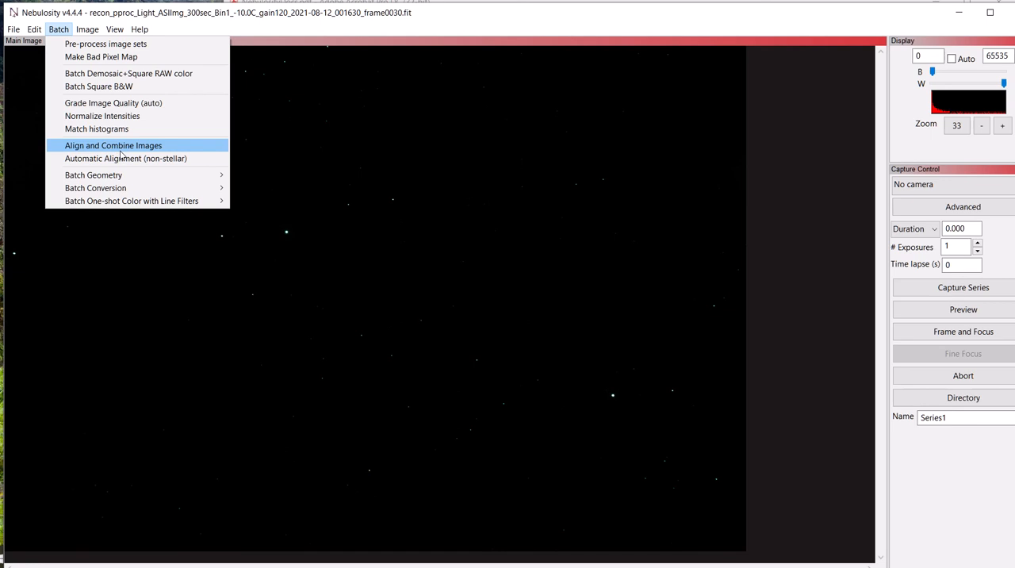
pyautogui.click(232, 96)
pyautogui.click(1001, 126)
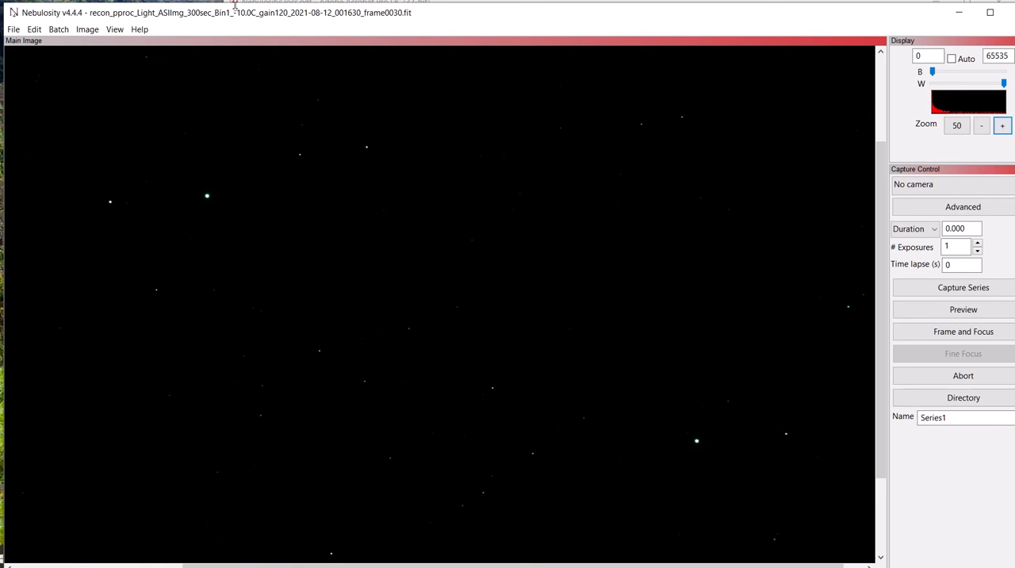
pyautogui.click(58, 30)
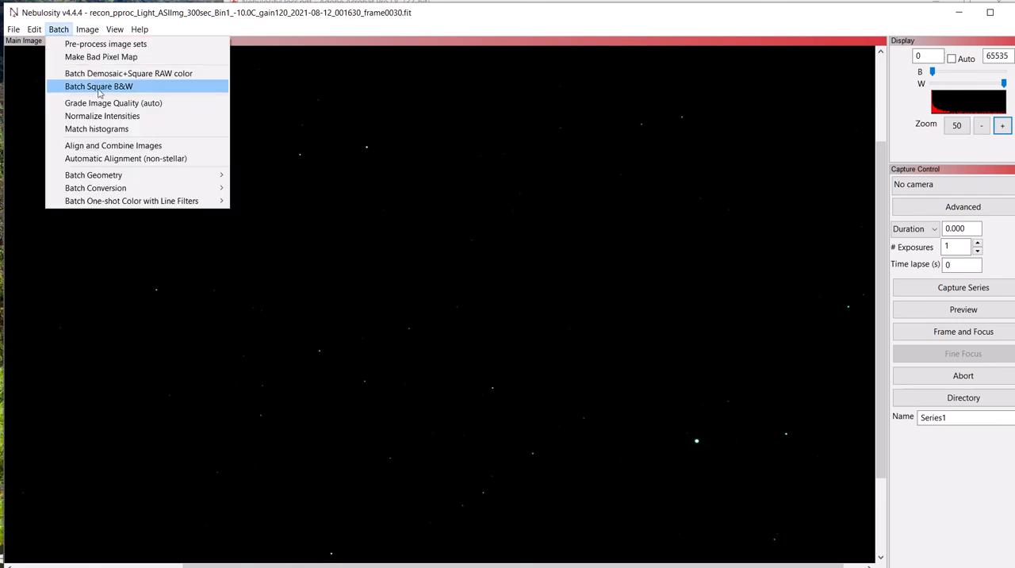
pyautogui.click(122, 146)
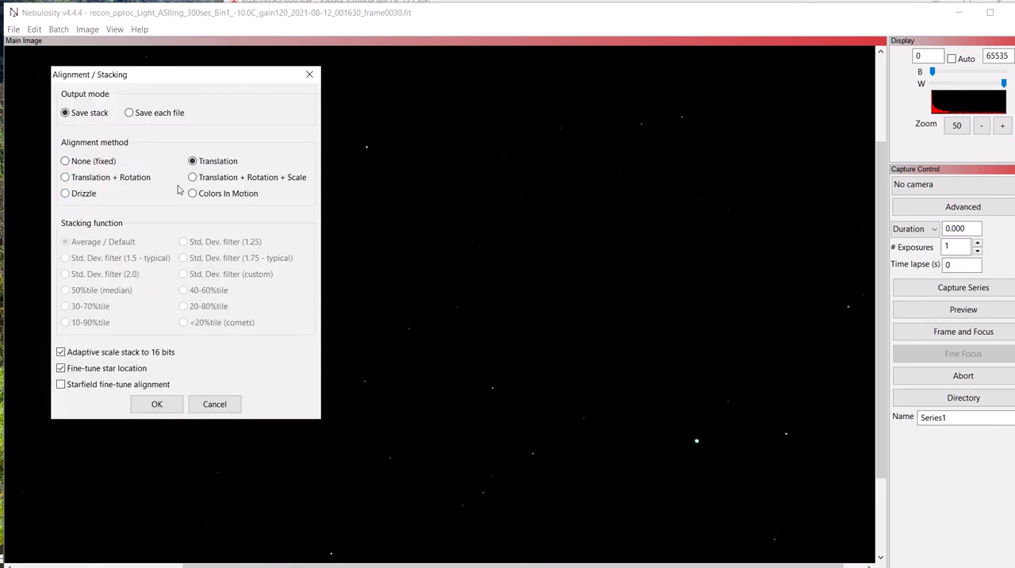
pyautogui.click(130, 113)
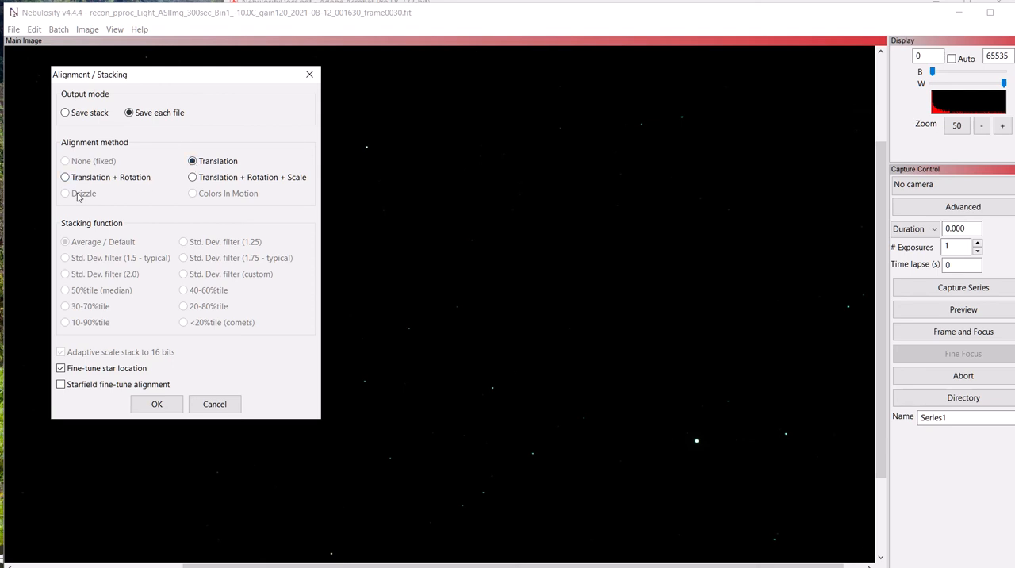
pyautogui.moveTo(131, 79); pyautogui.dragTo(369, 117)
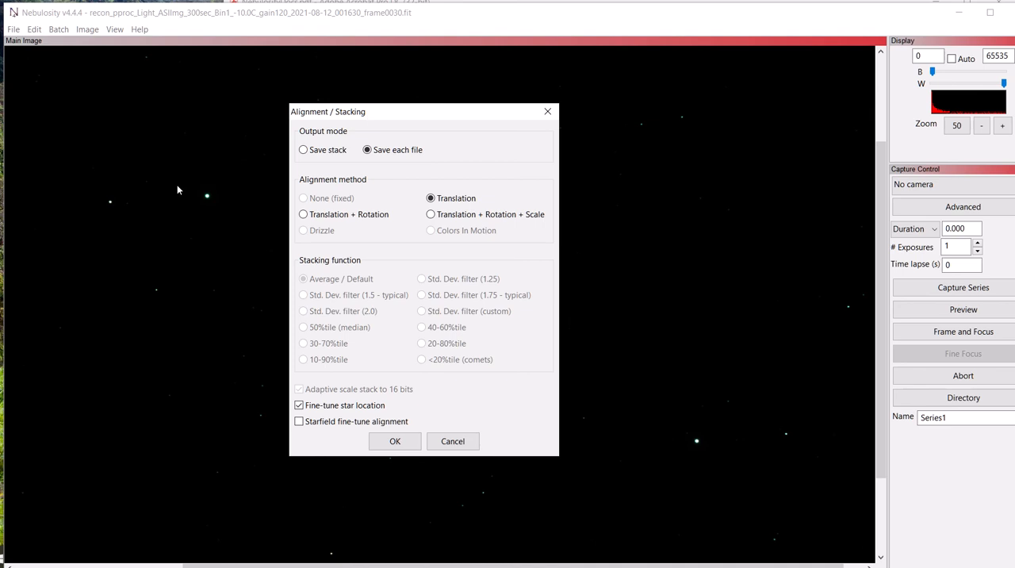
pyautogui.click(396, 447)
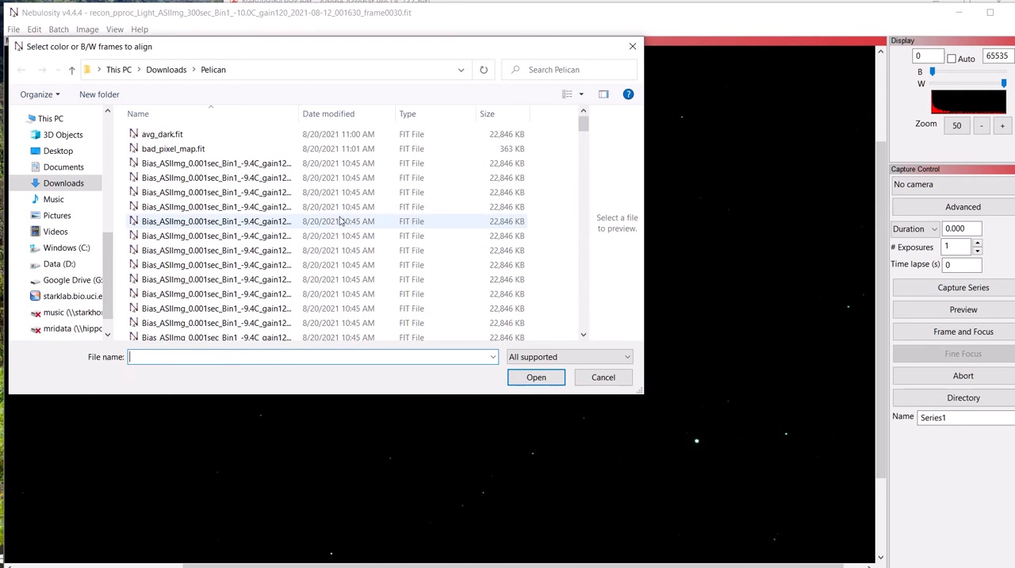
# Load all the recon_pproc_Light frames from the Pelican folder as the frames to align.
pyautogui.scroll(-10, 236, 199)
pyautogui.scroll(-15, 236, 198)
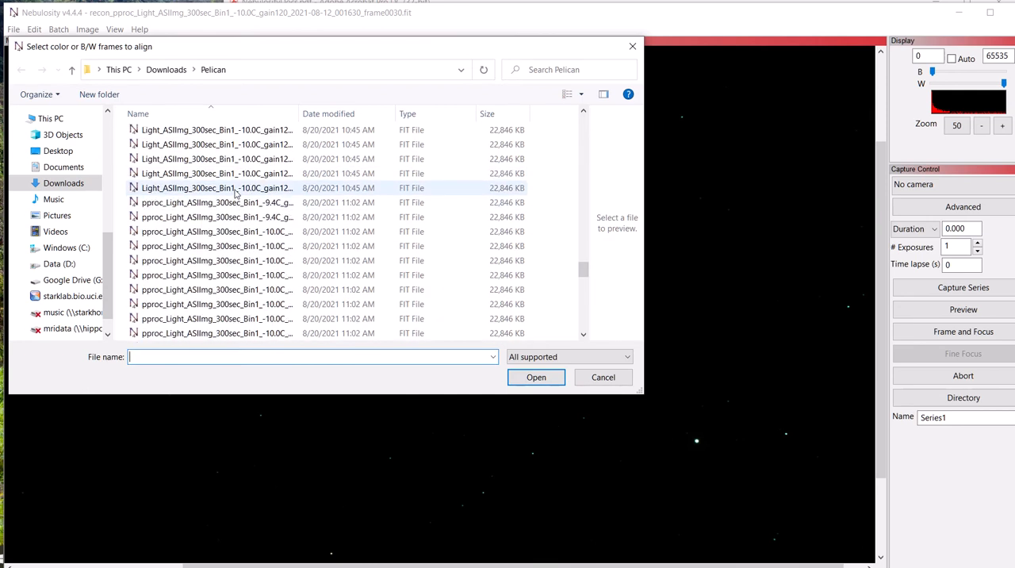
pyautogui.scroll(3, 178, 174)
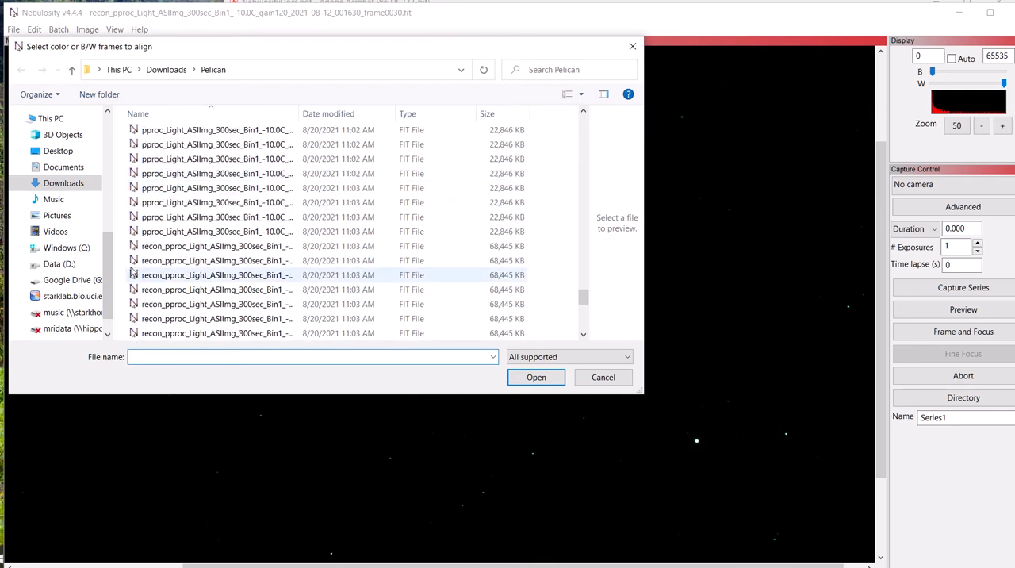
pyautogui.click(171, 247)
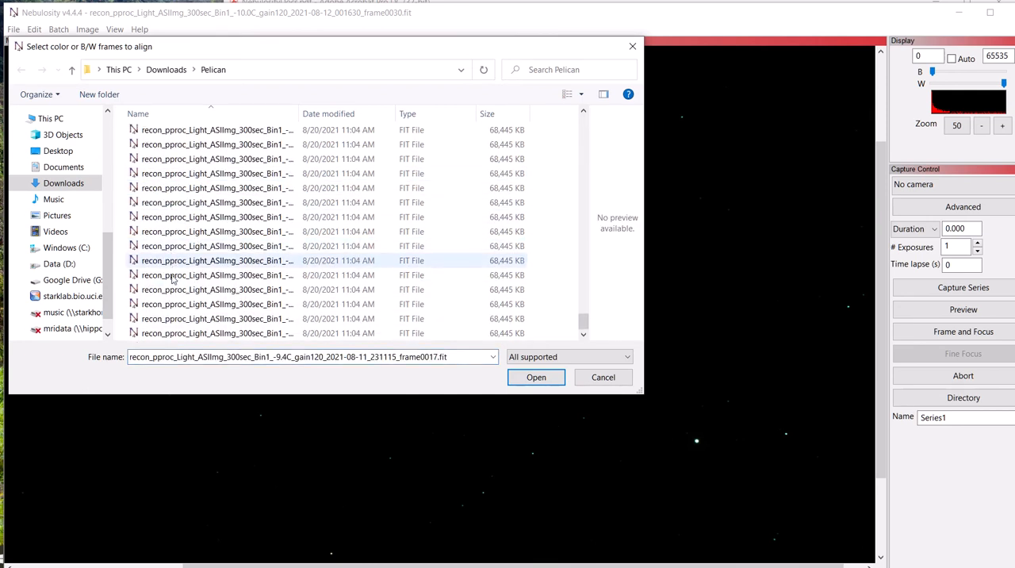
pyautogui.scroll(-5, 165, 339)
pyautogui.keyDown('shift'); pyautogui.click(165, 333); pyautogui.keyUp('shift')
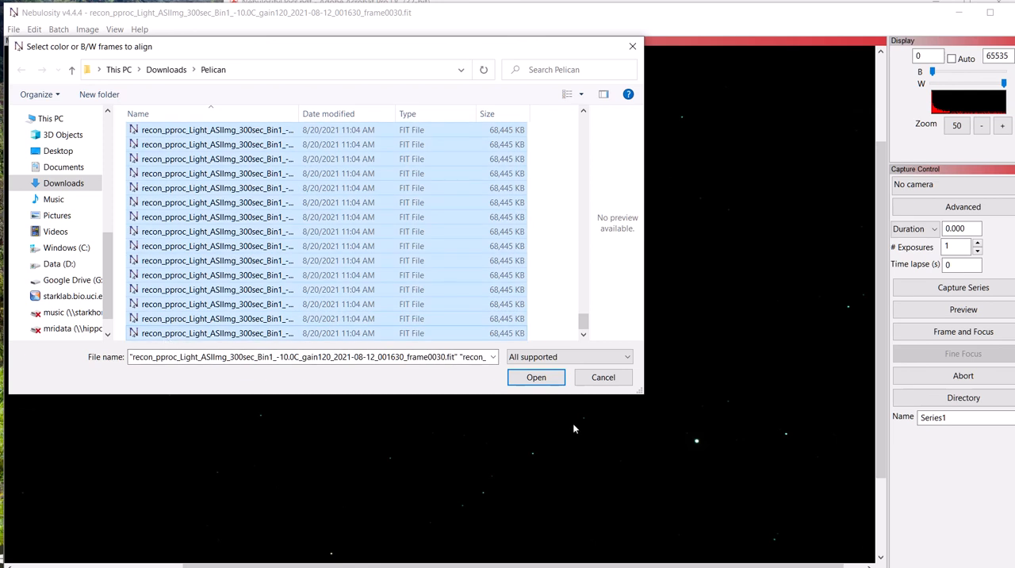
pyautogui.click(527, 380)
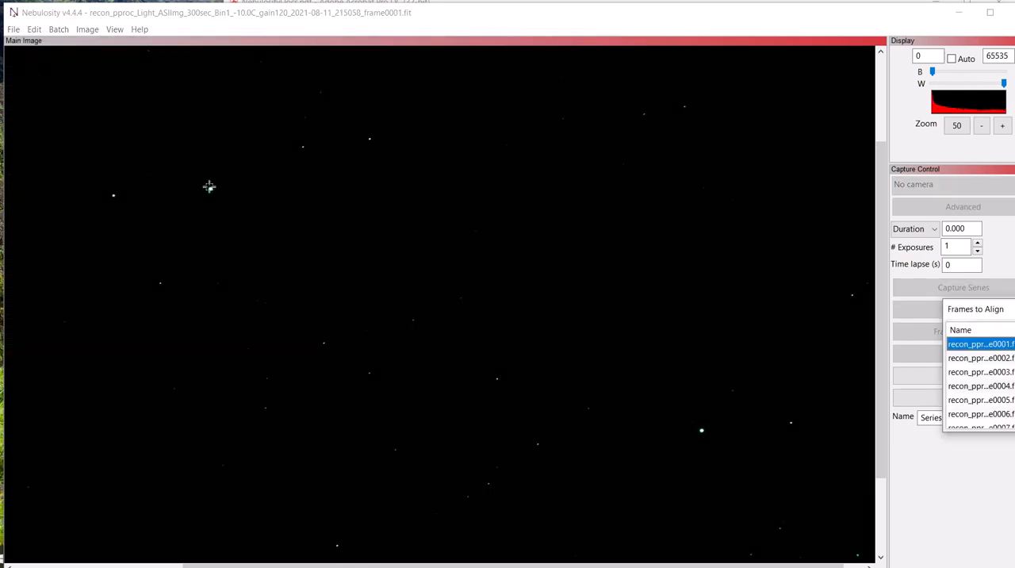
# Mark the same bright star in the upper-left part of the image as the alignment star in every recon_pproc_Light frame.
pyautogui.moveTo(432, 18); pyautogui.dragTo(429, 8)
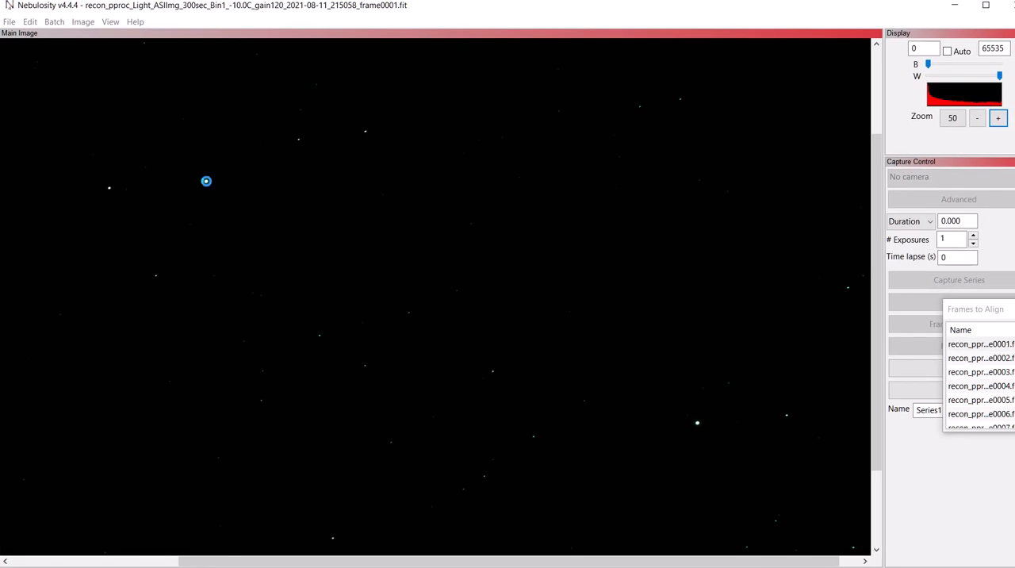
pyautogui.click(206, 181)
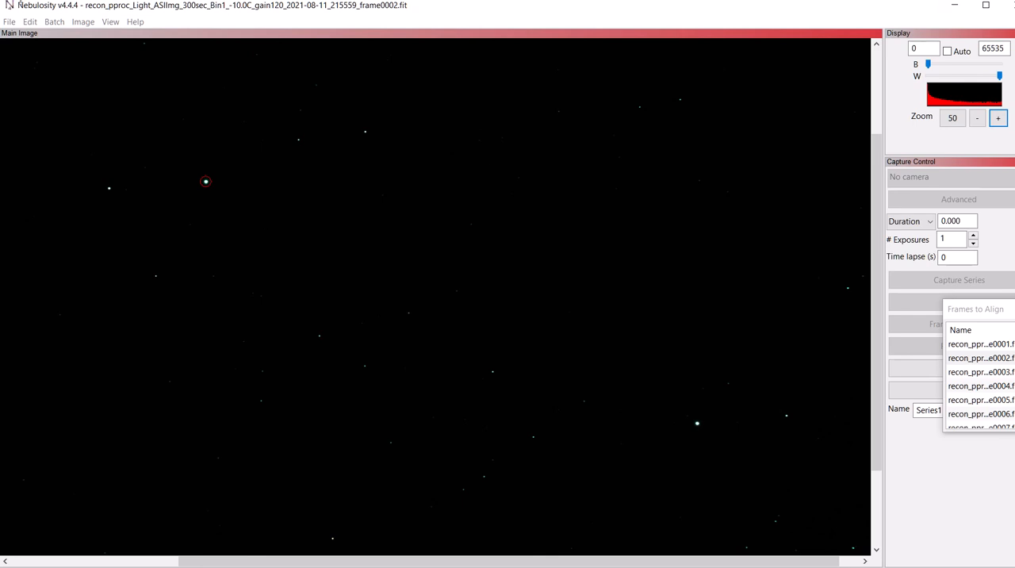
pyautogui.moveTo(5, 2)
pyautogui.moveTo(2, 1); pyautogui.dragTo(19, 28)
pyautogui.moveTo(466, 41); pyautogui.dragTo(453, 16)
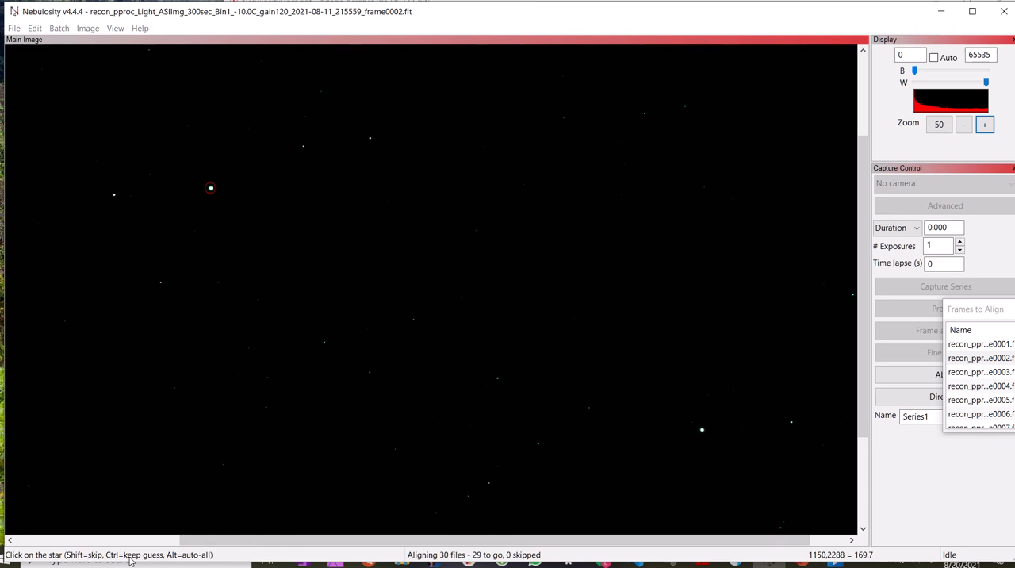
pyautogui.click(211, 188)
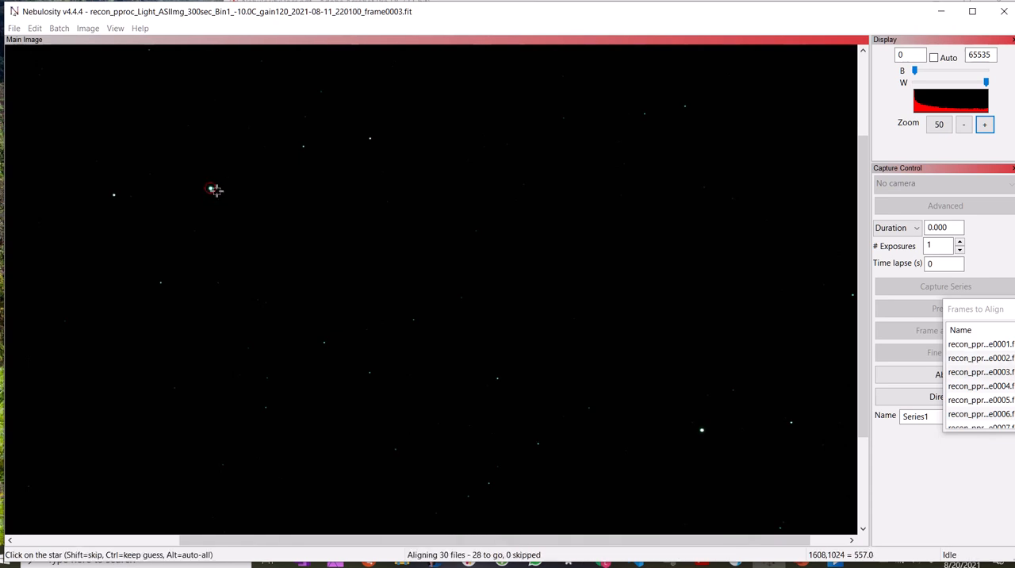
pyautogui.click(212, 189)
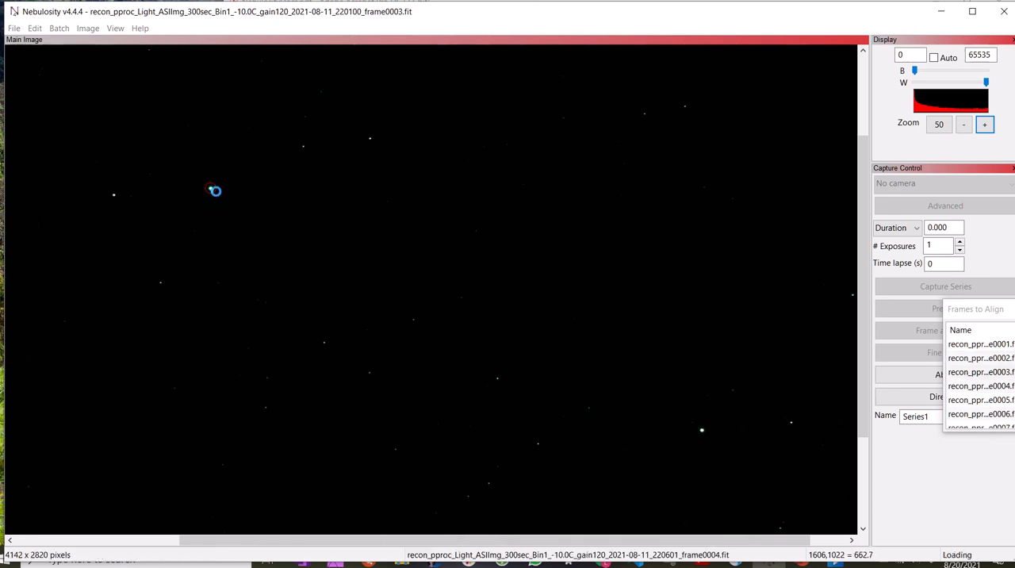
pyautogui.click(211, 189)
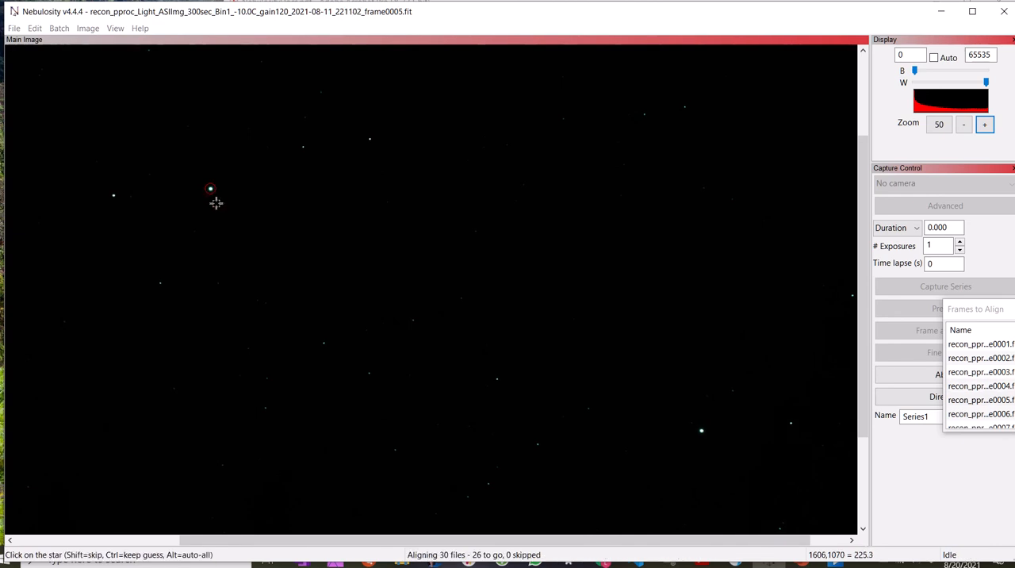
pyautogui.click(214, 192)
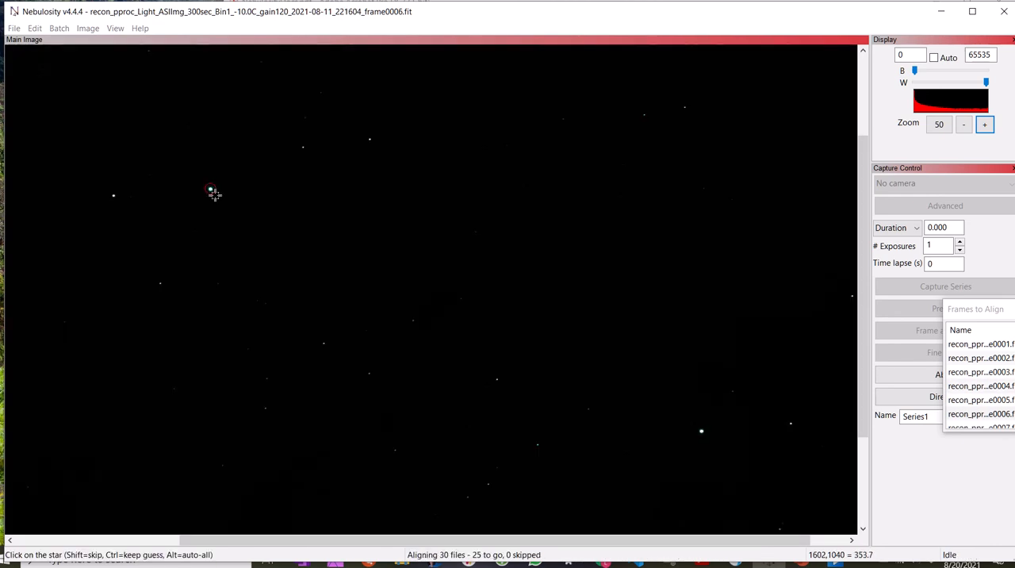
pyautogui.click(214, 191)
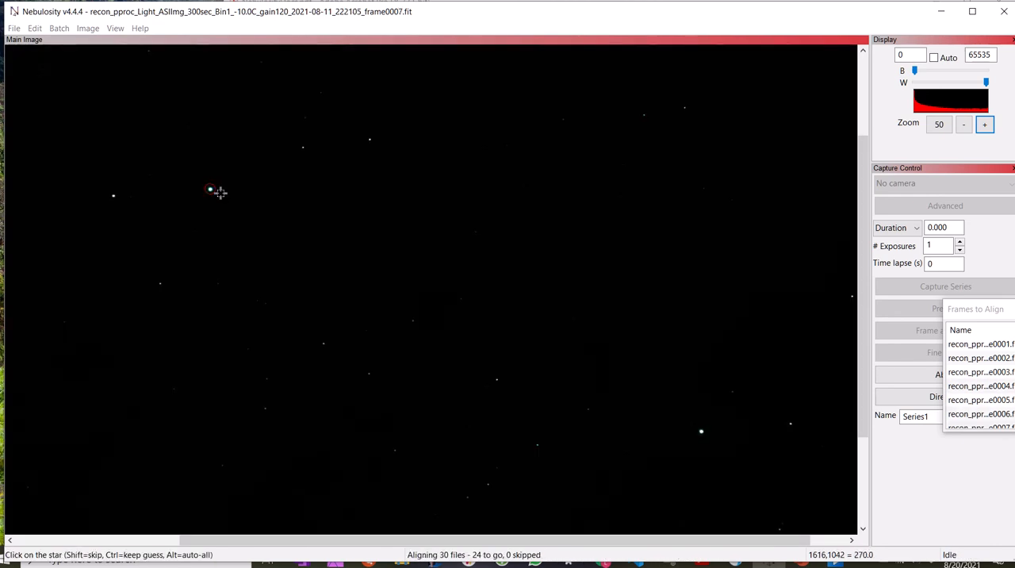
pyautogui.click(216, 192)
pyautogui.click(216, 192)
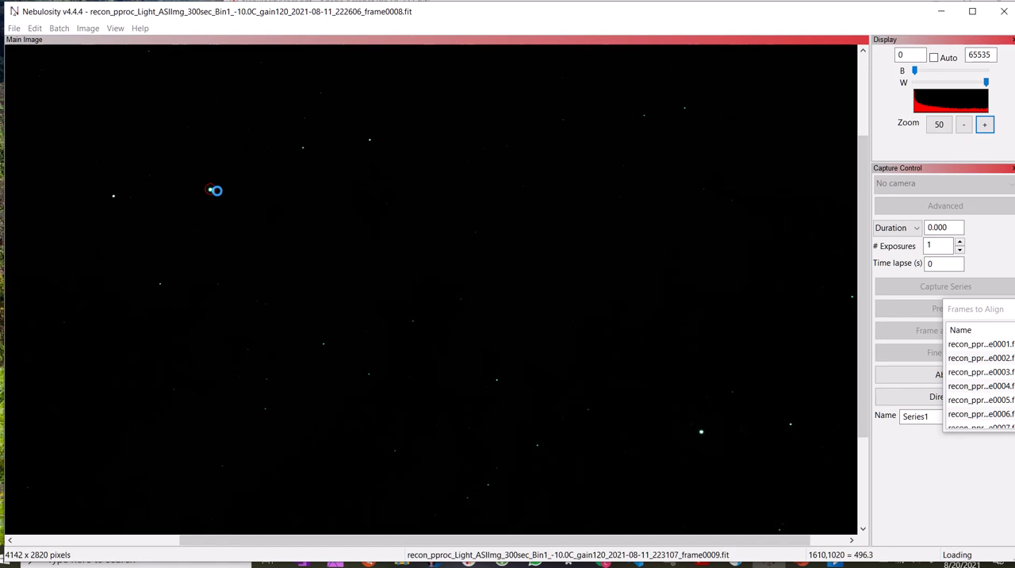
pyautogui.click(216, 193)
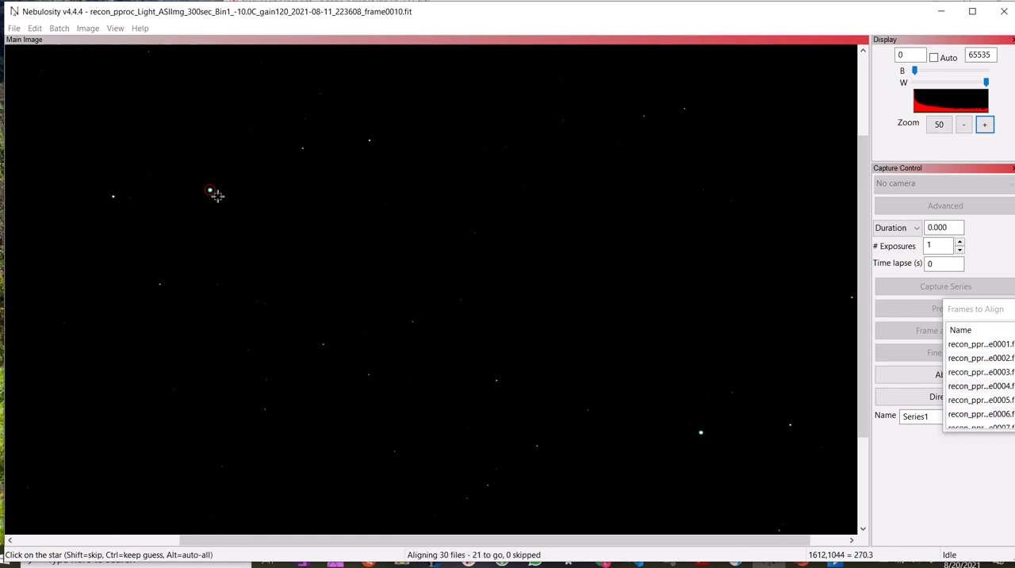
pyautogui.click(216, 193)
pyautogui.click(219, 193)
pyautogui.click(218, 193)
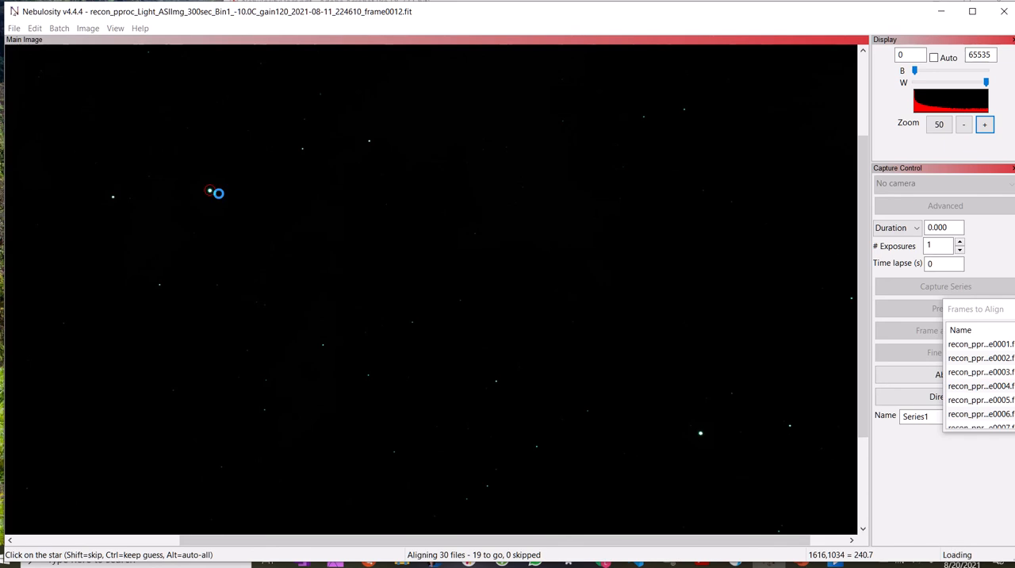
pyautogui.click(218, 194)
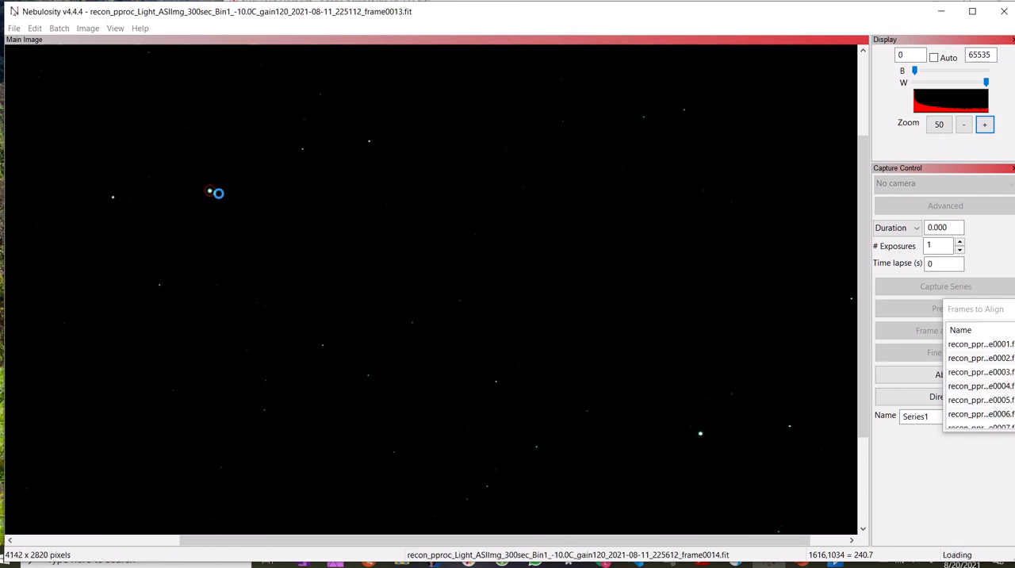
pyautogui.click(218, 198)
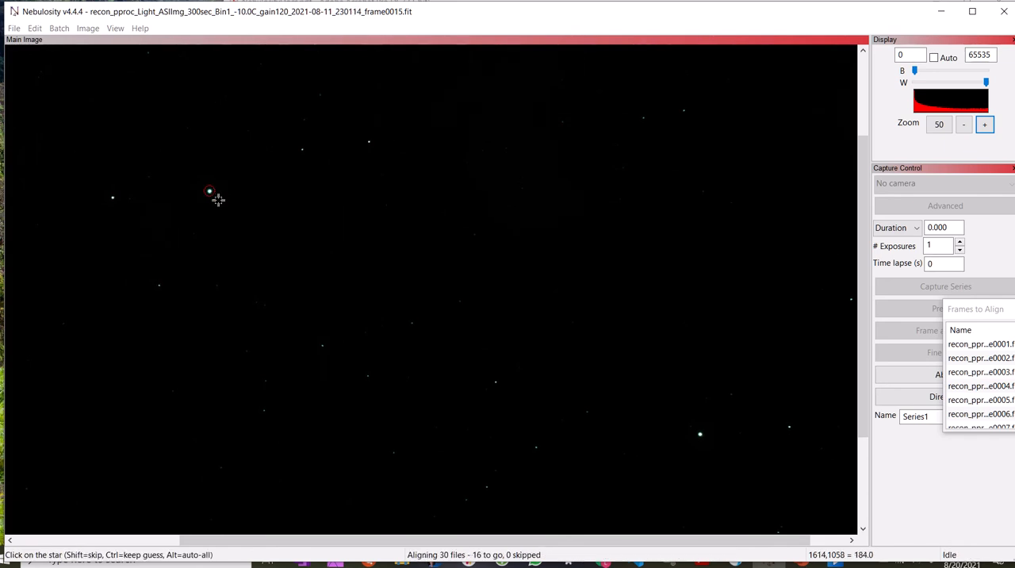
pyautogui.click(218, 194)
pyautogui.click(218, 194)
pyautogui.click(217, 194)
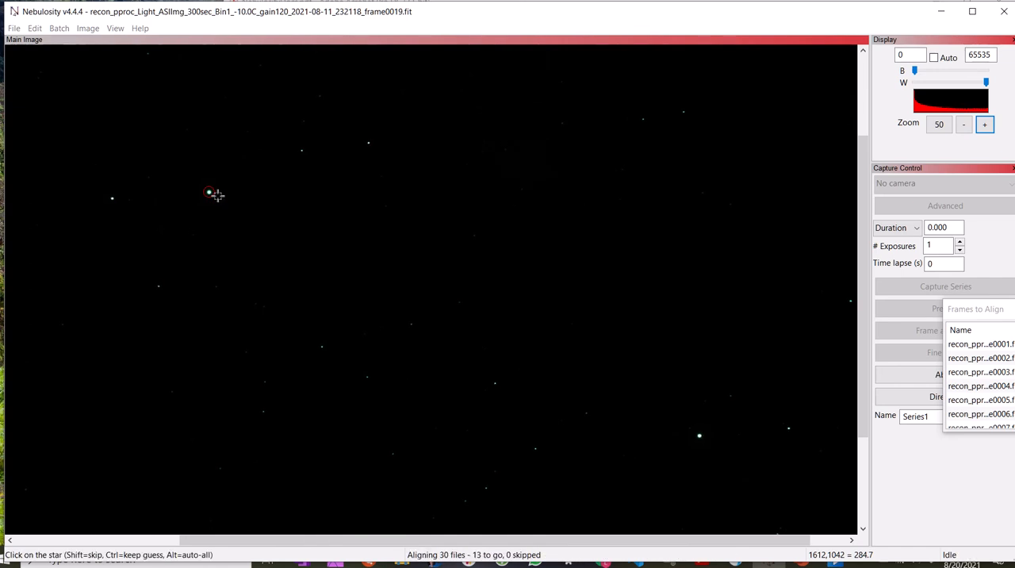
pyautogui.click(217, 194)
pyautogui.click(217, 194)
pyautogui.click(217, 195)
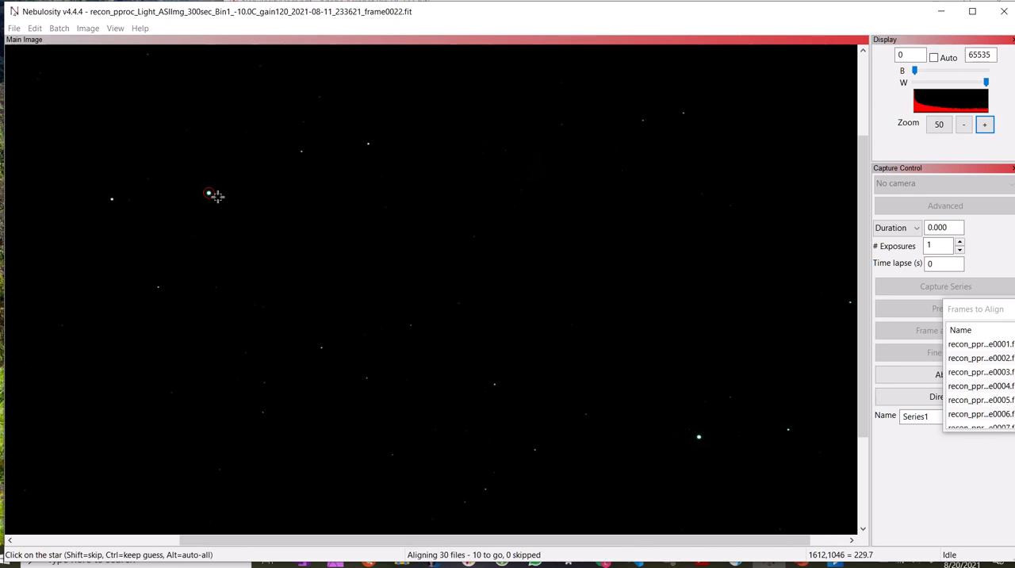
pyautogui.click(217, 195)
pyautogui.click(217, 195)
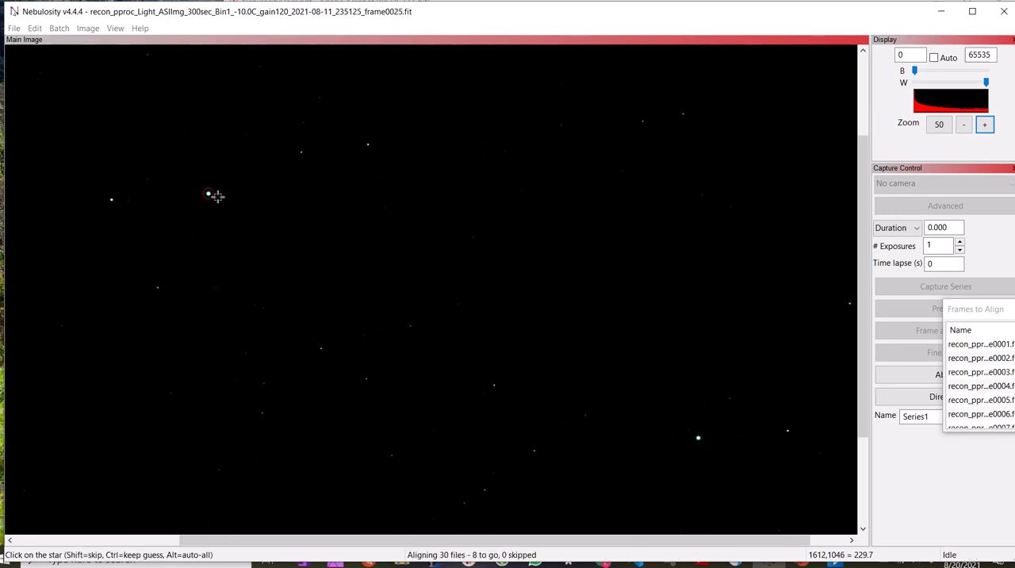
pyautogui.click(218, 196)
pyautogui.click(217, 196)
pyautogui.click(218, 195)
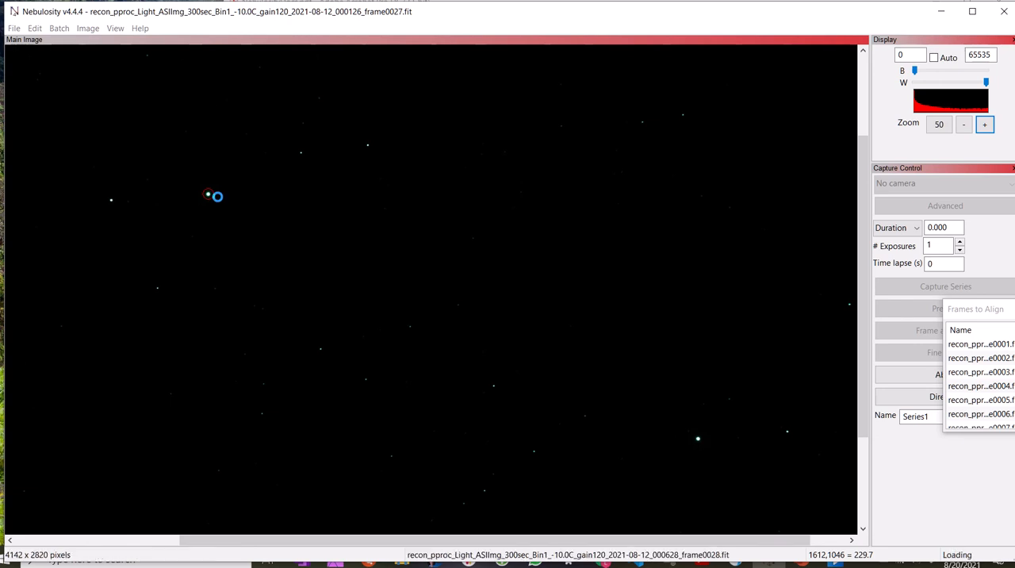
pyautogui.click(217, 197)
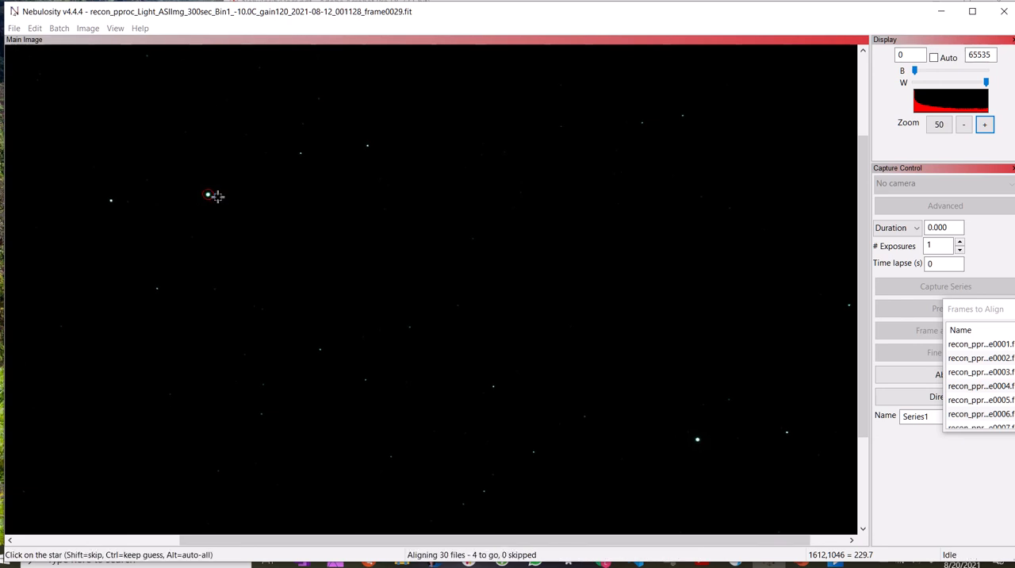
pyautogui.click(217, 196)
pyautogui.click(217, 196)
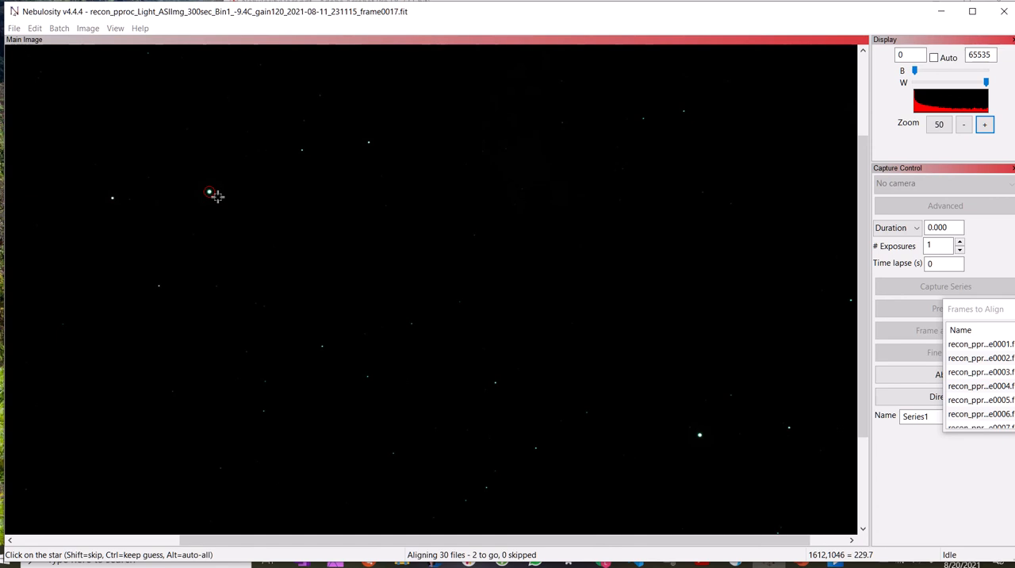
pyautogui.click(217, 196)
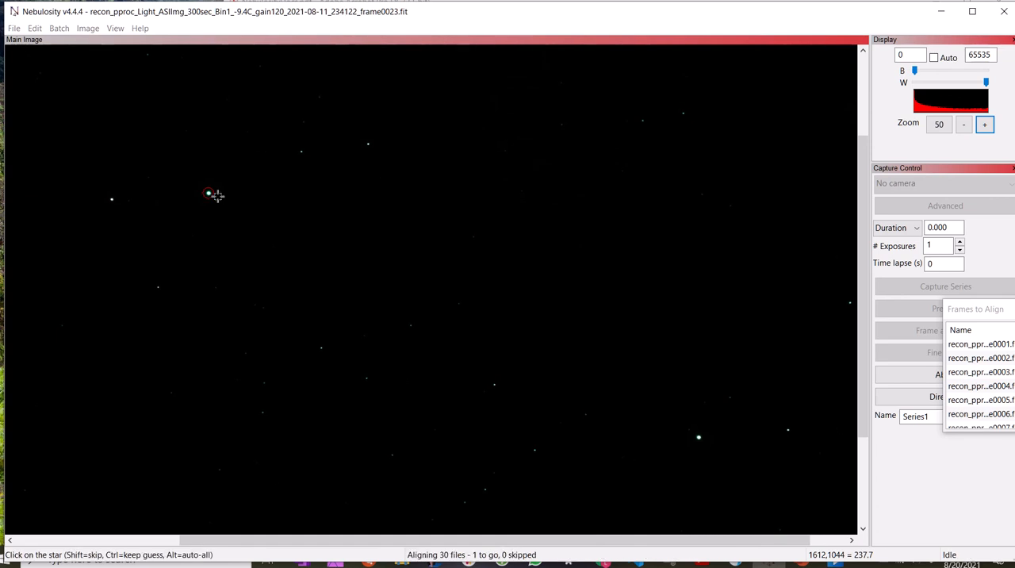
pyautogui.click(217, 196)
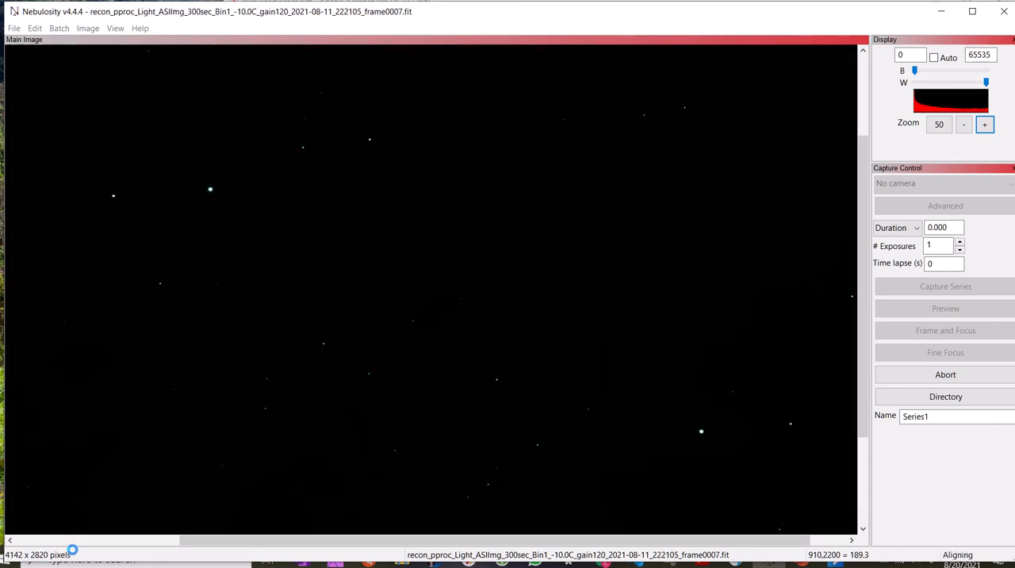
pyautogui.moveTo(459, 9)
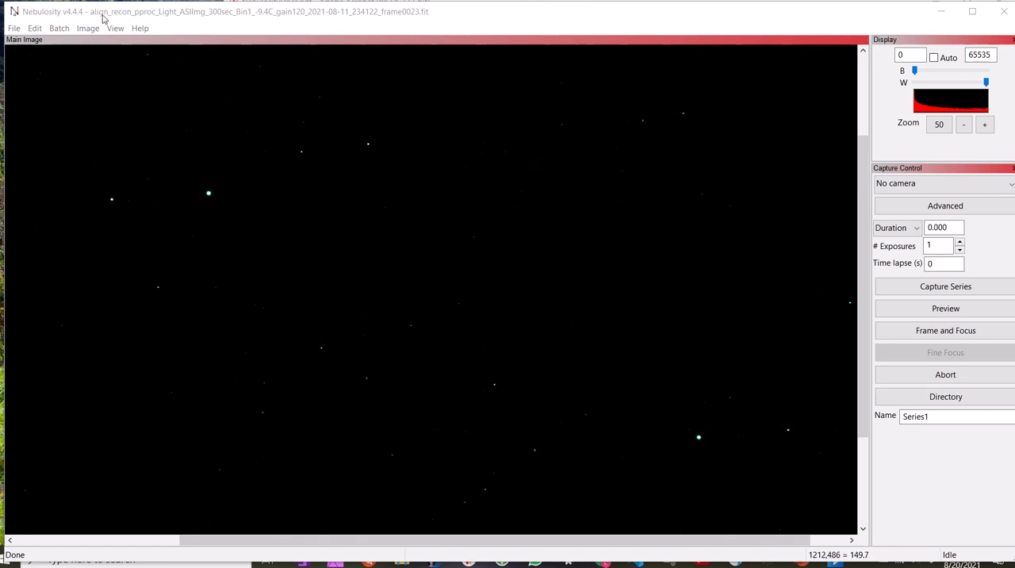
# Set up Align and Combine Images to save a stack with no alignment (fixed) and the 10-90%tile stacking function.
pyautogui.click(59, 29)
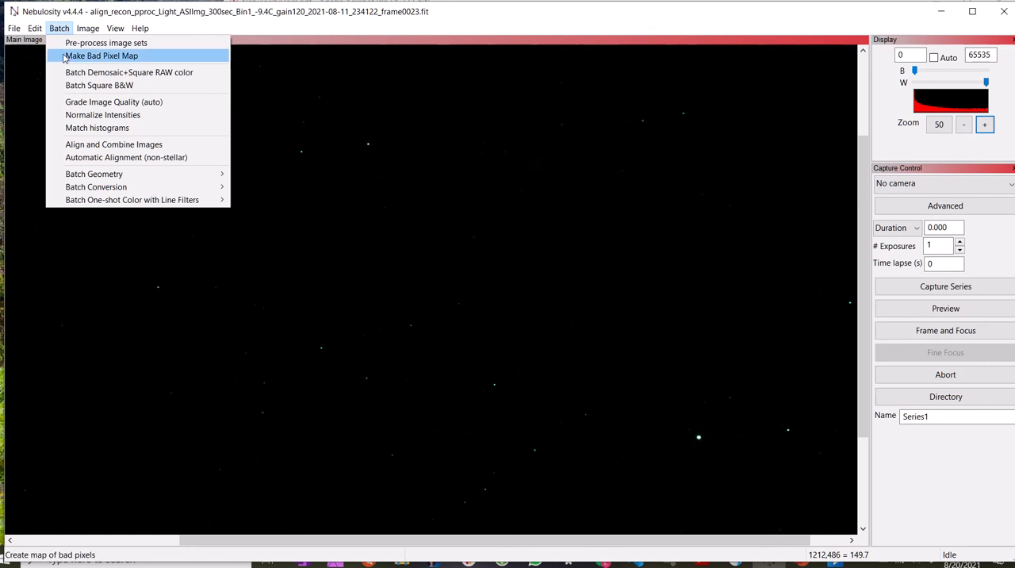
pyautogui.click(96, 147)
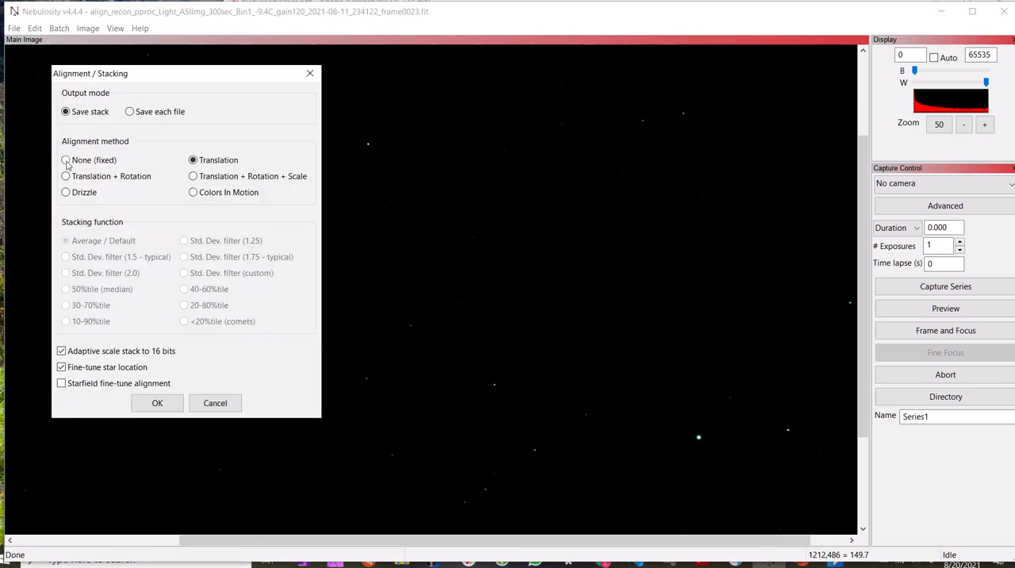
pyautogui.click(65, 160)
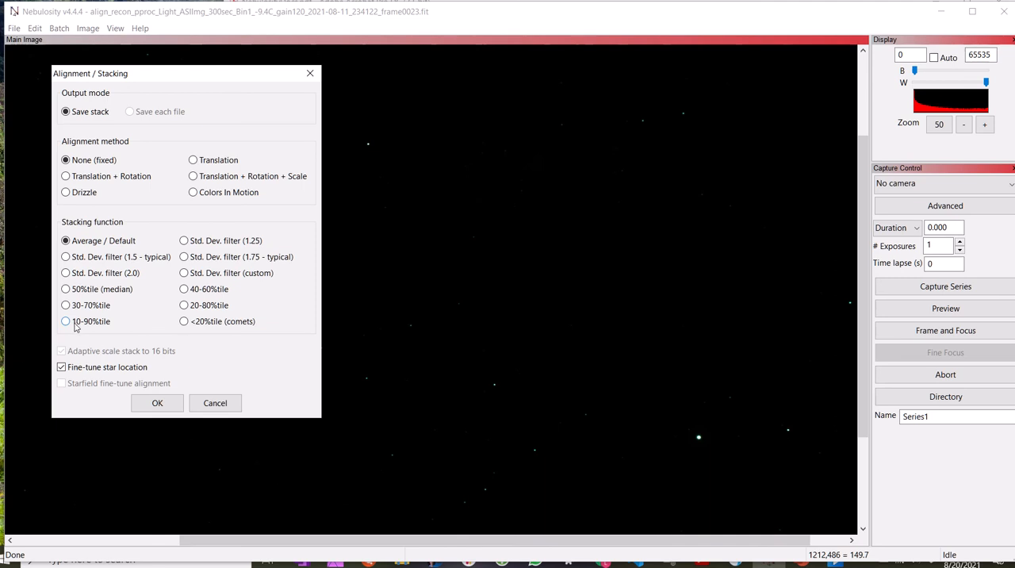
pyautogui.click(67, 321)
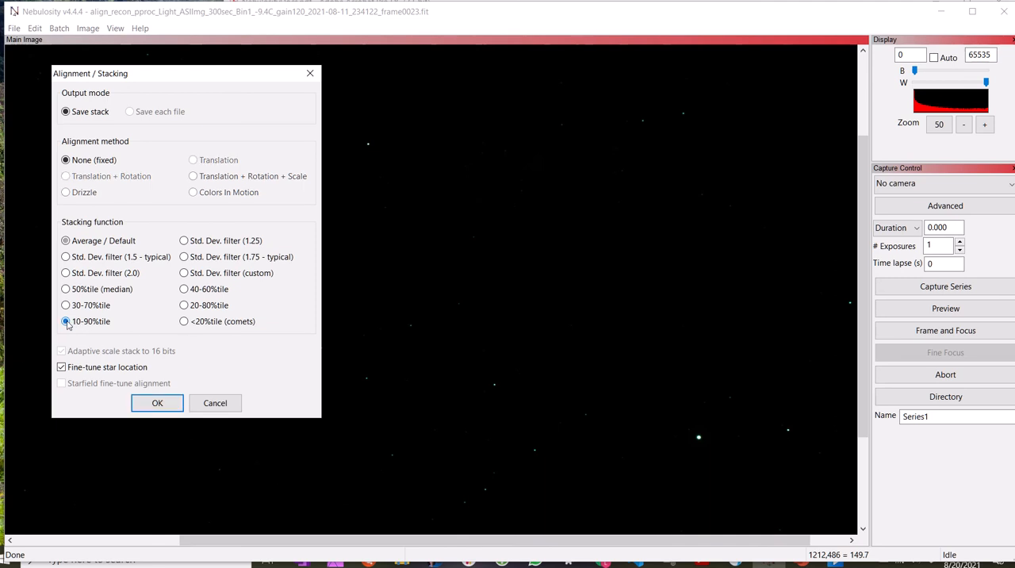
pyautogui.click(158, 403)
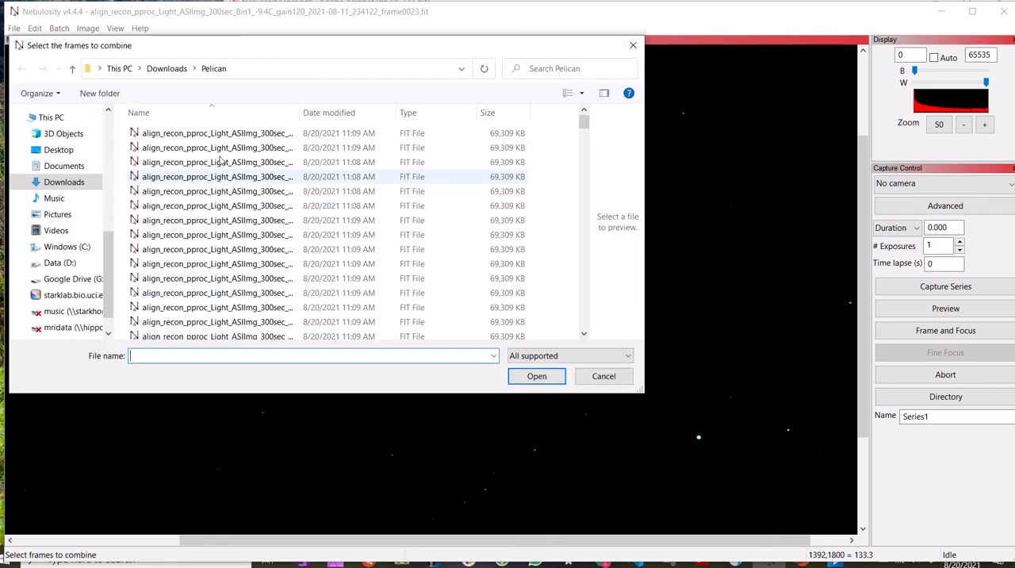
# Load all the align_recon_pproc_Light frames from the Pelican folder as the frames to combine.
pyautogui.click(165, 134)
pyautogui.scroll(-5, 166, 143)
pyautogui.scroll(2, 168, 151)
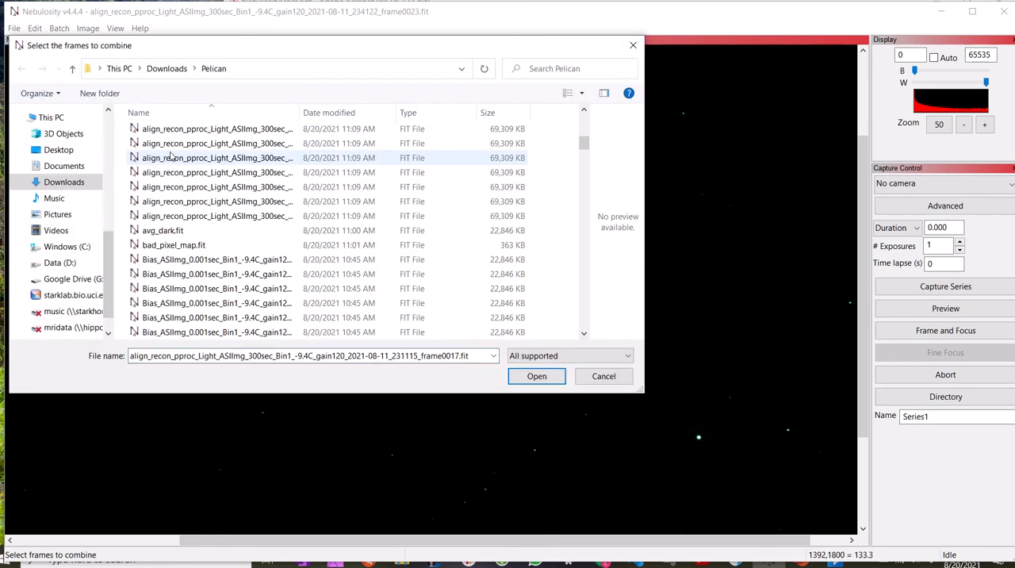
pyautogui.keyDown('shift'); pyautogui.click(163, 218); pyautogui.keyUp('shift')
pyautogui.click(537, 375)
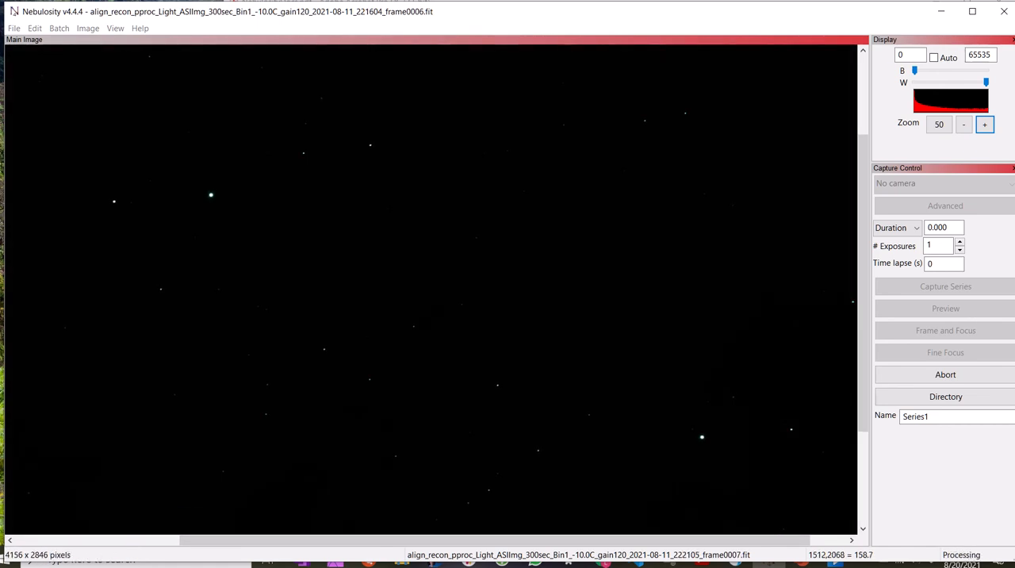
pyautogui.moveTo(523, 16)
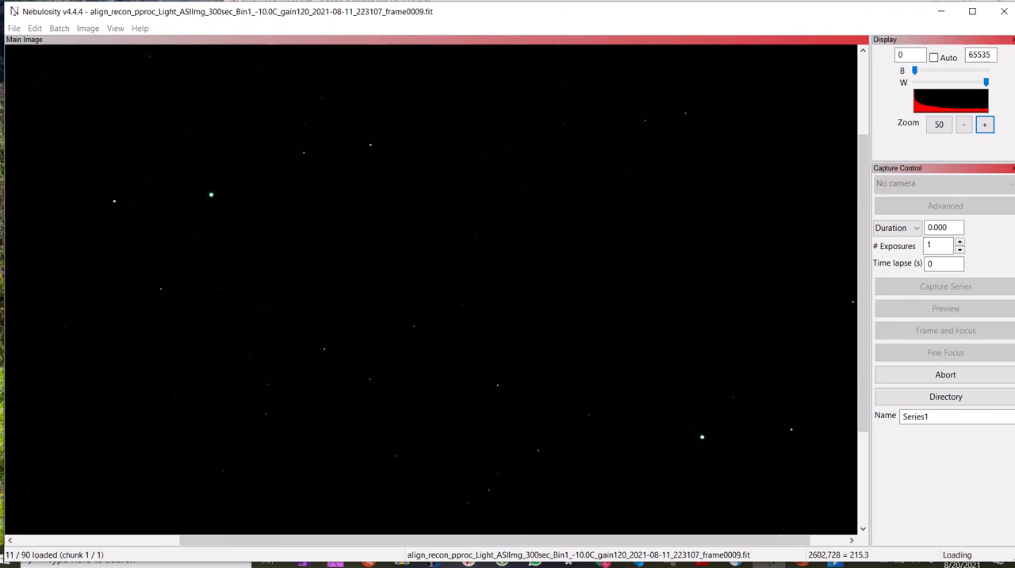
pyautogui.moveTo(524, 37)
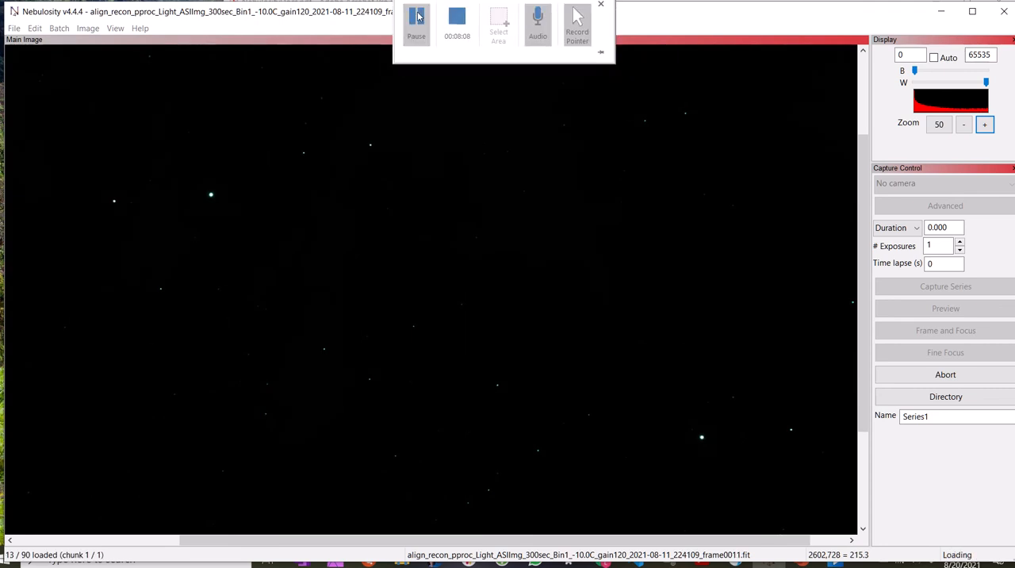
pyautogui.click(418, 18)
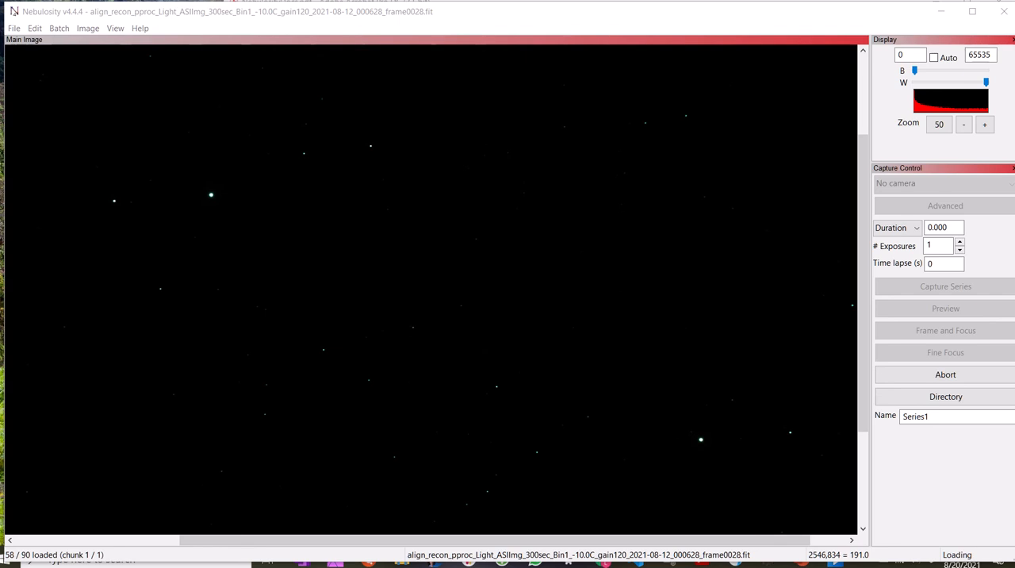
# Save the combined stack in the Pelican folder as the FITS file stack_90percentile_v0.
pyautogui.moveTo(421, 42)
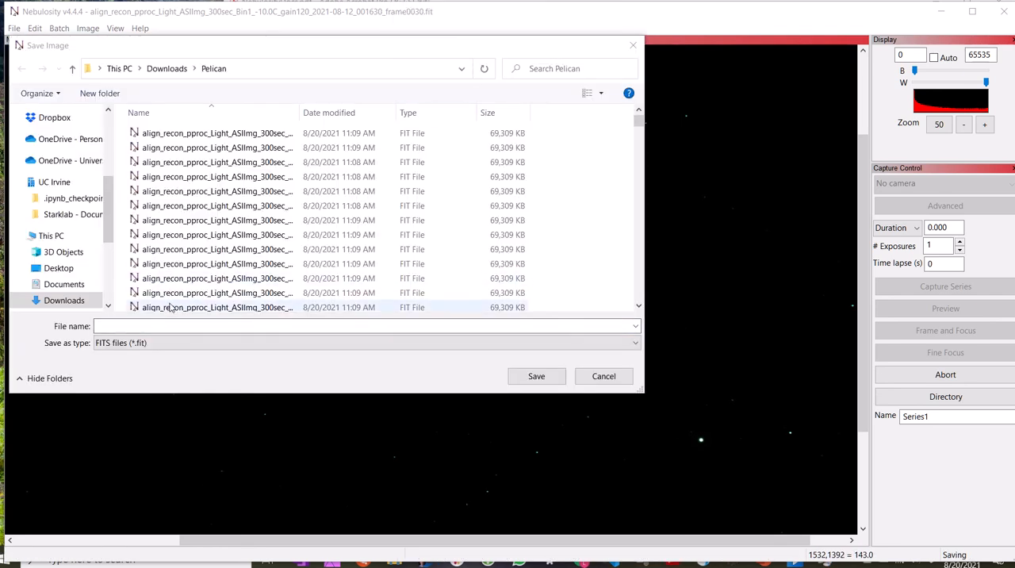
pyautogui.click(129, 327)
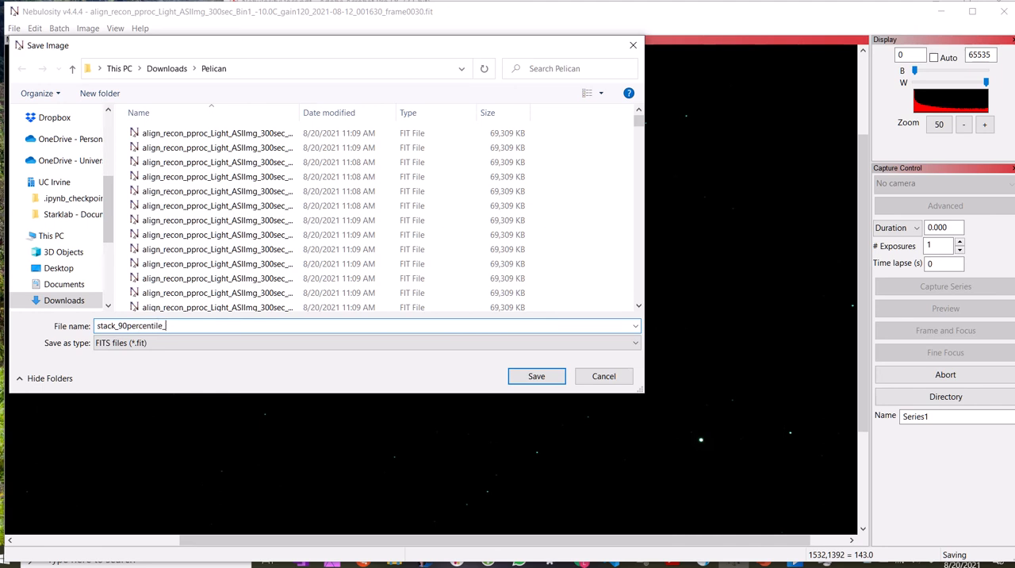
pyautogui.press('Return')
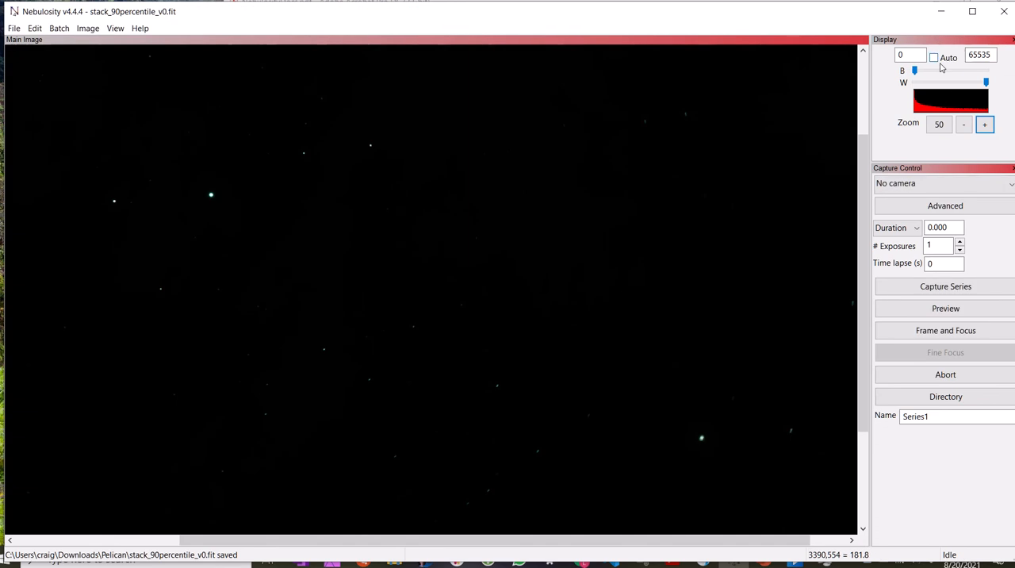
# Examine the stacked image at 33% zoom with the white level lowered to 1478, and turn on automatic display stretch.
pyautogui.click(964, 124)
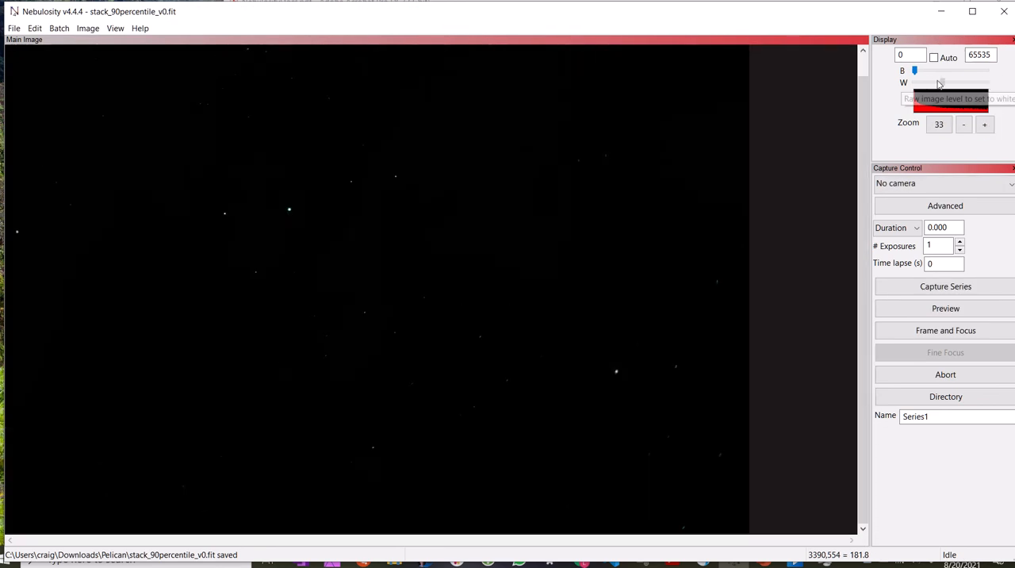
pyautogui.moveTo(986, 82); pyautogui.dragTo(917, 82)
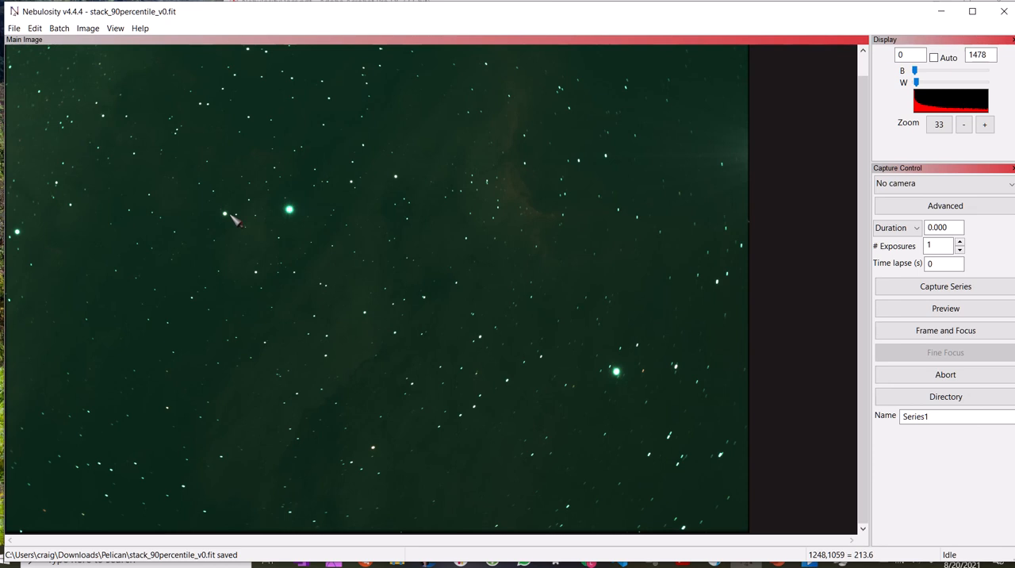
pyautogui.click(935, 58)
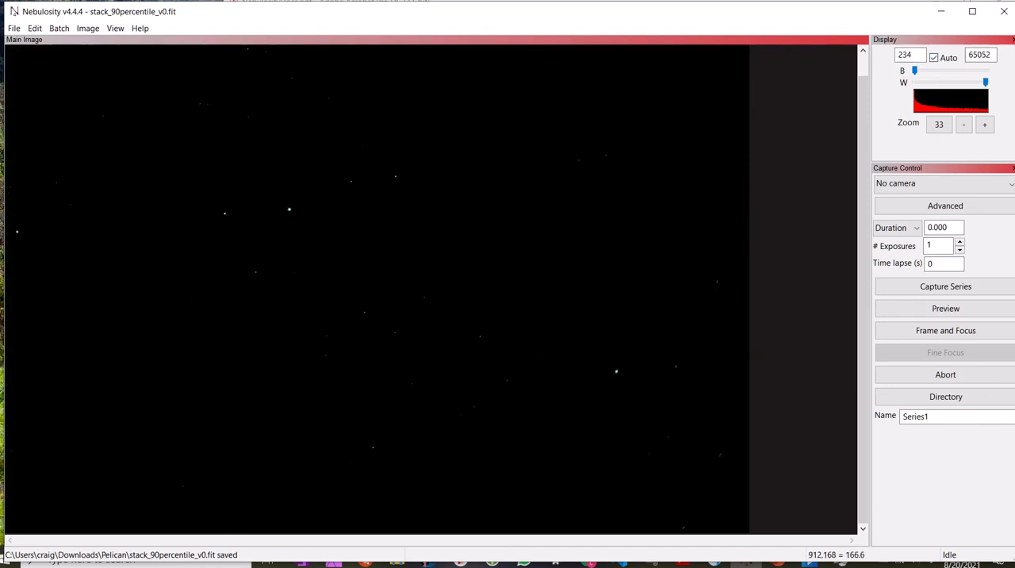
# Turn off the automatic display stretch, try a black level of 0, and lower the display white level to 2956.
pyautogui.click(935, 58)
pyautogui.moveTo(989, 84); pyautogui.dragTo(917, 84)
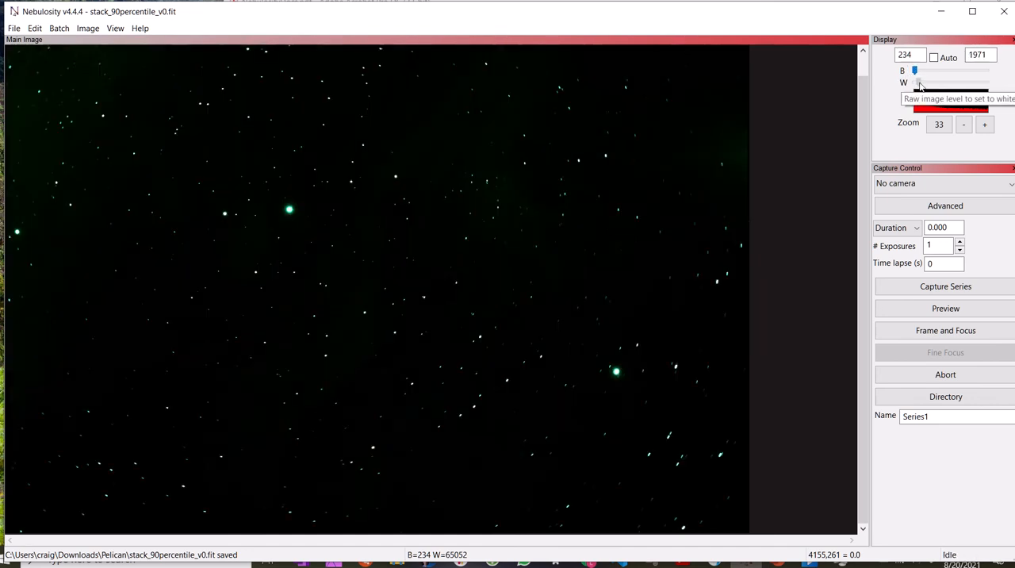
pyautogui.moveTo(917, 83); pyautogui.dragTo(893, 57)
pyautogui.write('0')
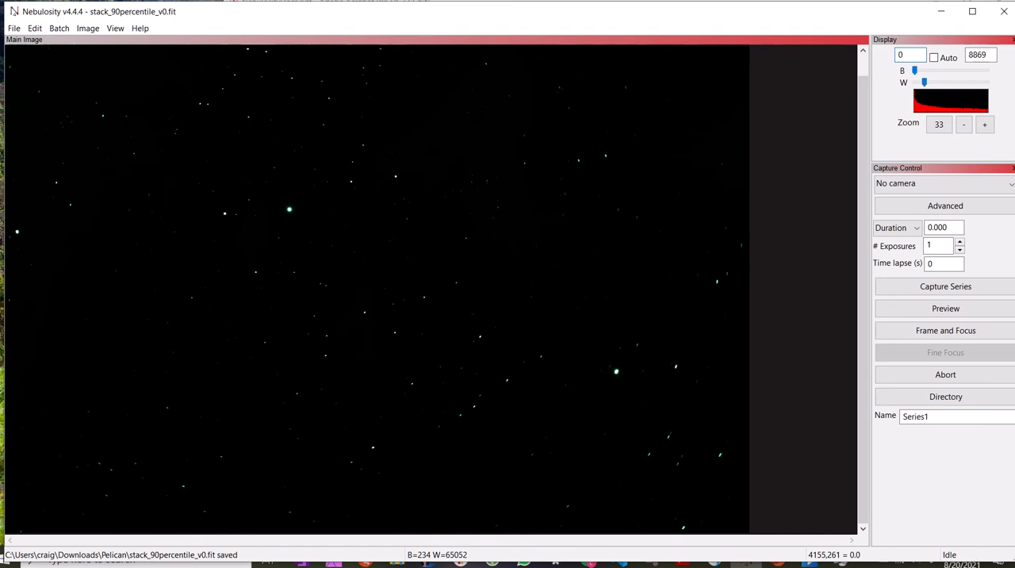
pyautogui.press('Tab')
pyautogui.click(919, 82)
pyautogui.click(917, 83)
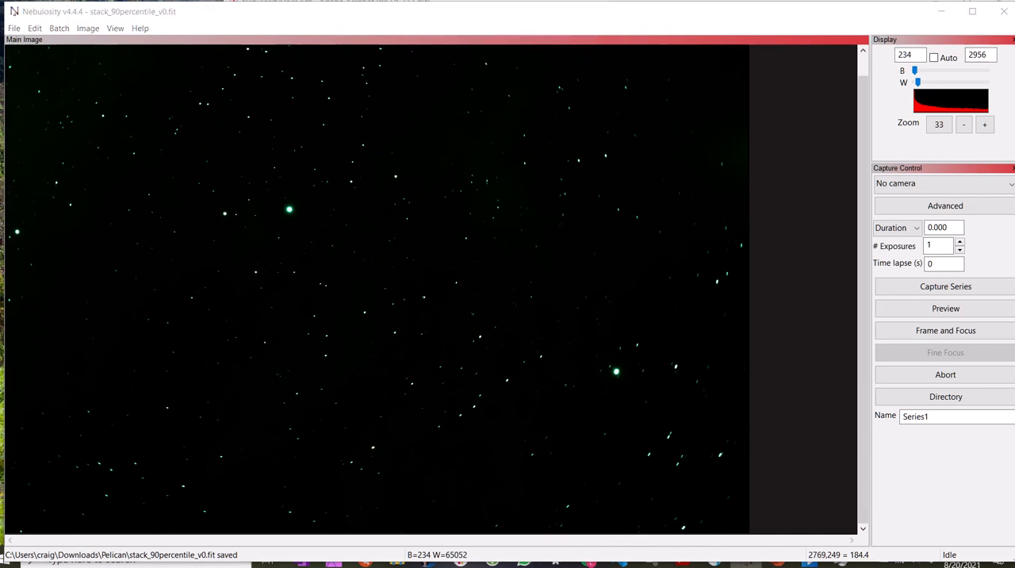
# Check the stack at 50% zoom, return to 33%, and set the display black level to 1 and white level to 1971.
pyautogui.click(418, 17)
pyautogui.click(985, 126)
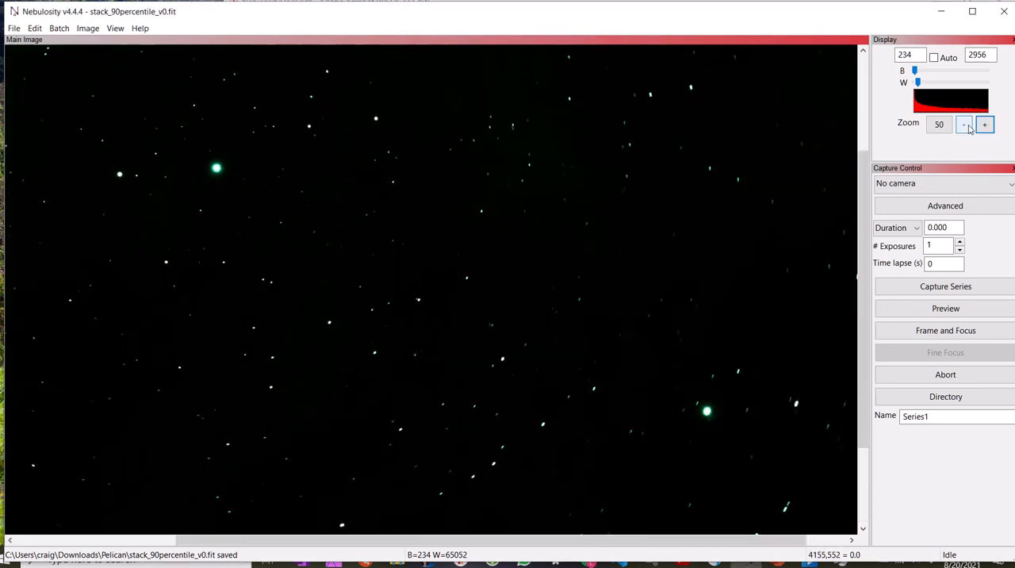
pyautogui.click(965, 125)
pyautogui.moveTo(919, 56); pyautogui.dragTo(887, 51)
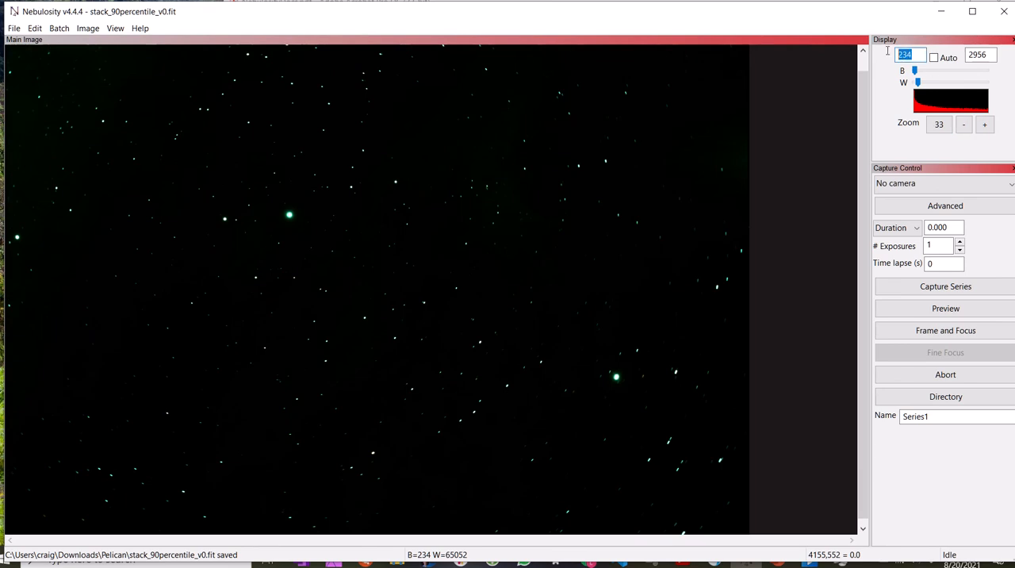
pyautogui.write('1')
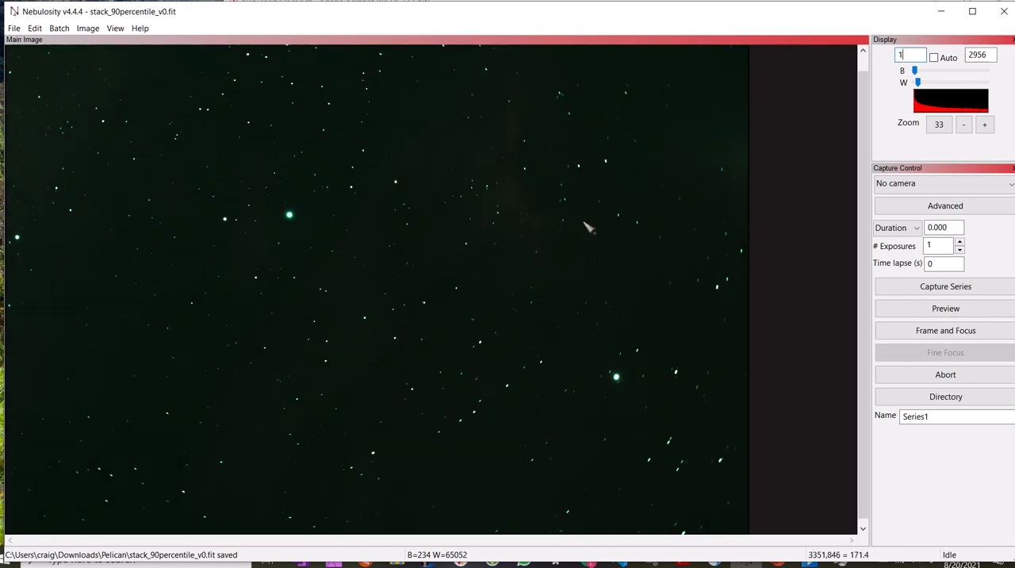
pyautogui.click(983, 57)
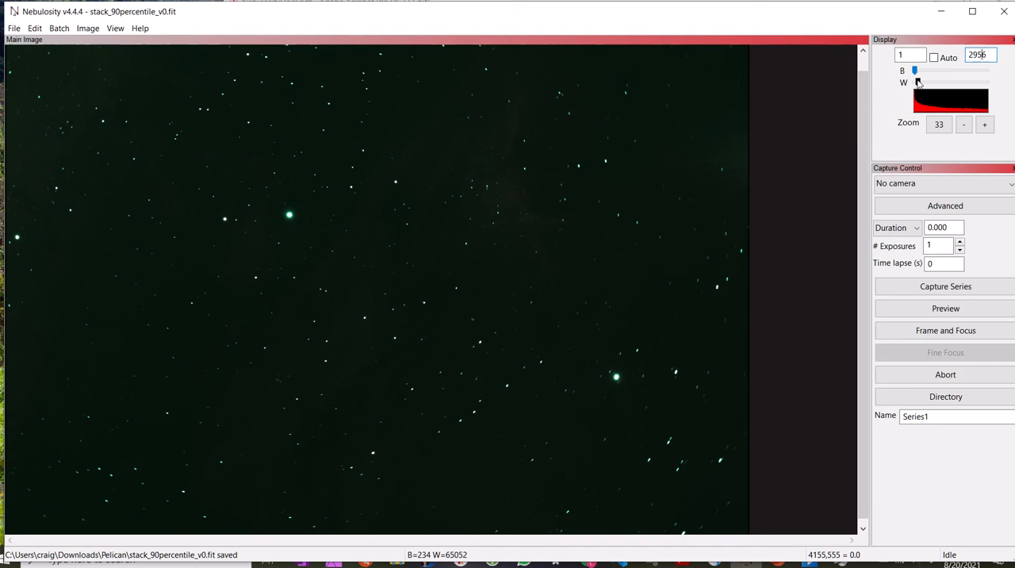
pyautogui.moveTo(918, 82); pyautogui.dragTo(917, 83)
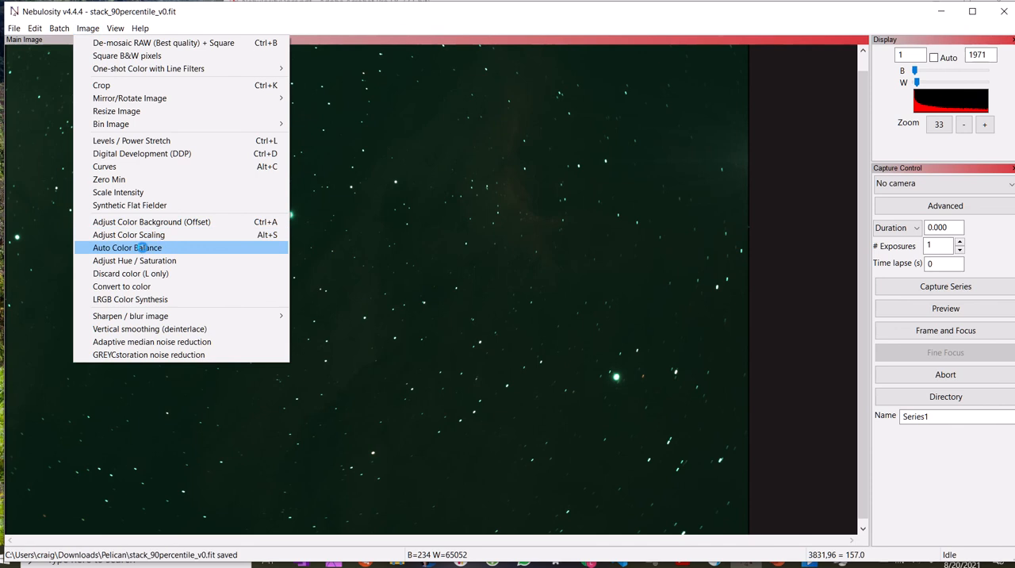
# Apply Auto Color Balance to the stacked image and turn the automatic display stretch back on.
pyautogui.click(135, 248)
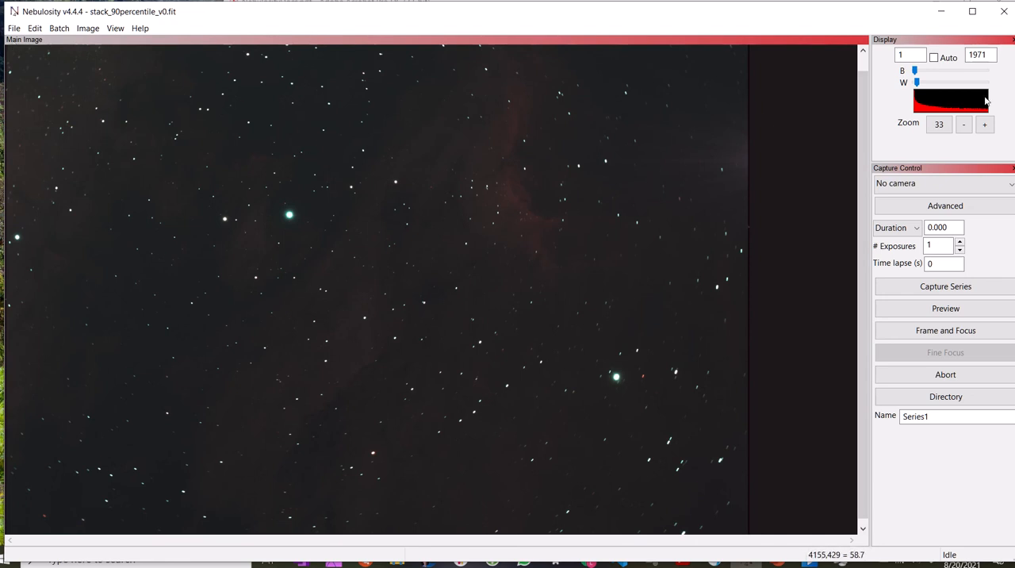
pyautogui.click(933, 58)
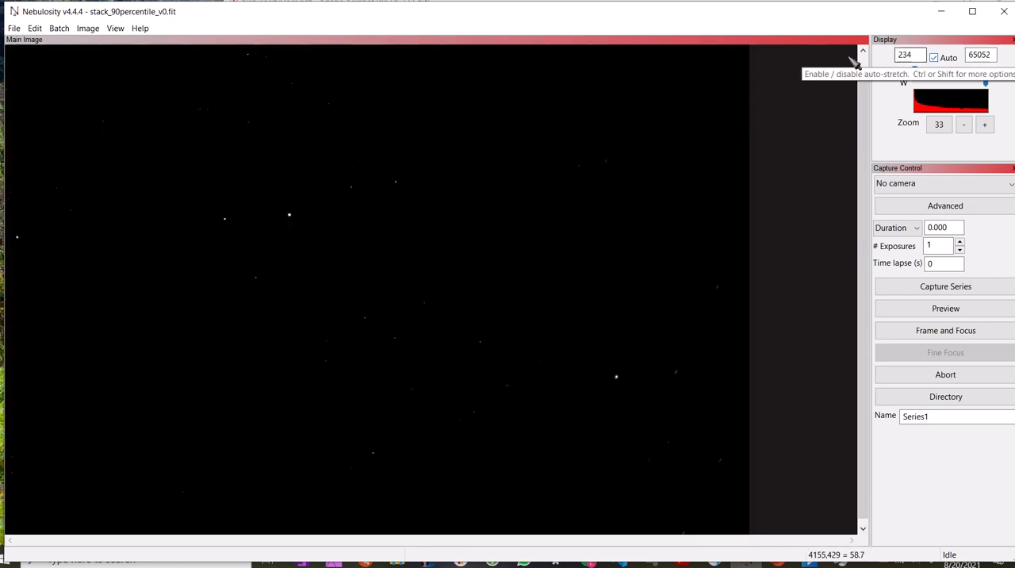
# Apply a Bezier curve based on the Keller Stretch preset, with its control points moved to about 21,164 and 13,284.
pyautogui.click(88, 28)
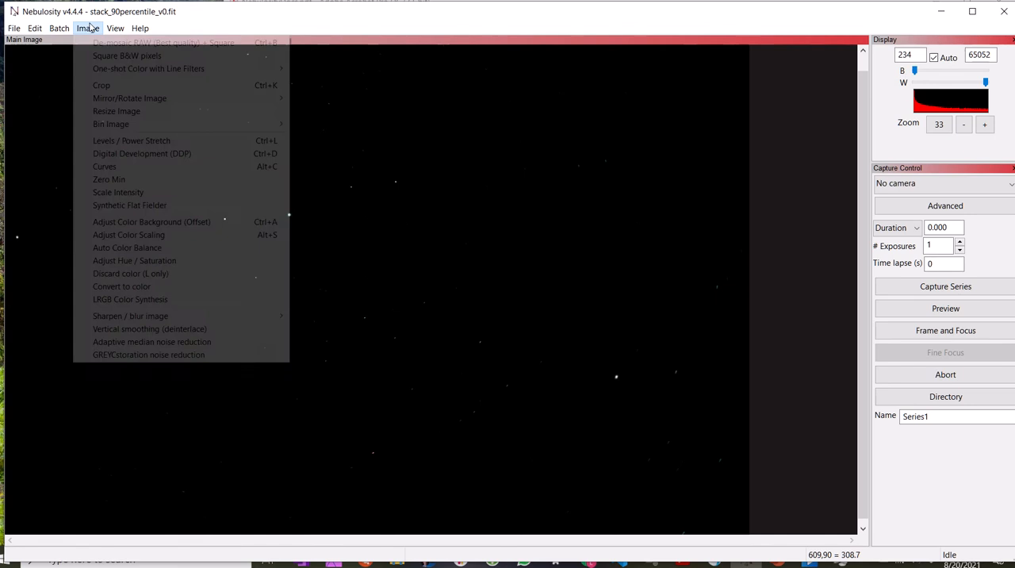
pyautogui.click(109, 166)
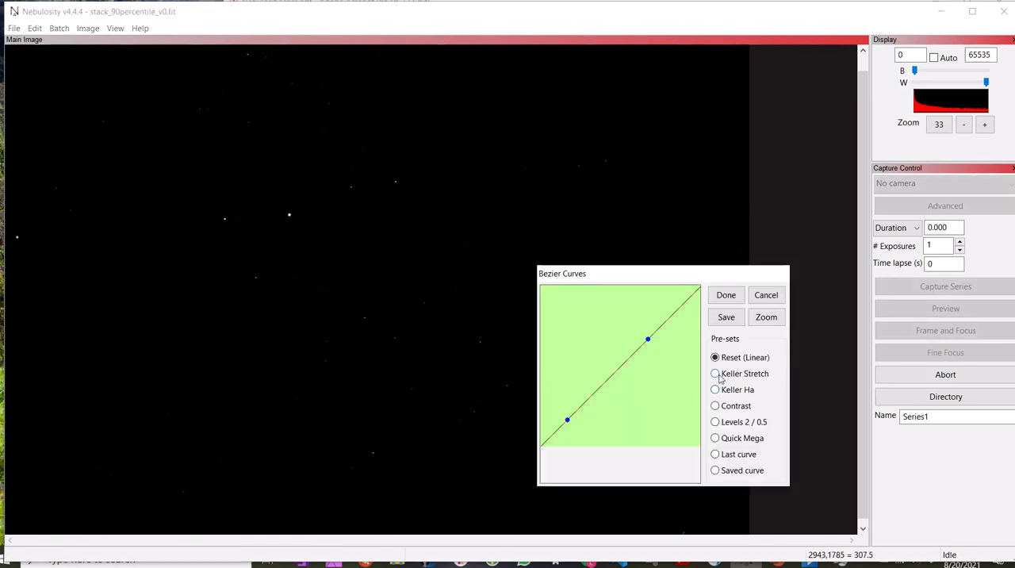
pyautogui.click(717, 374)
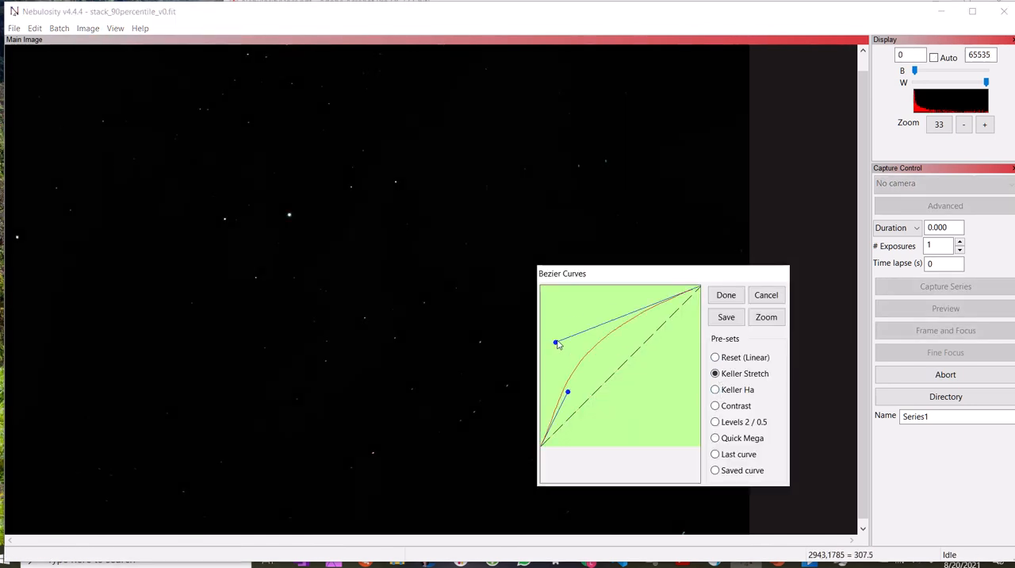
pyautogui.moveTo(557, 344); pyautogui.dragTo(545, 308)
pyautogui.moveTo(568, 392); pyautogui.dragTo(552, 358)
pyautogui.moveTo(547, 308); pyautogui.dragTo(547, 294)
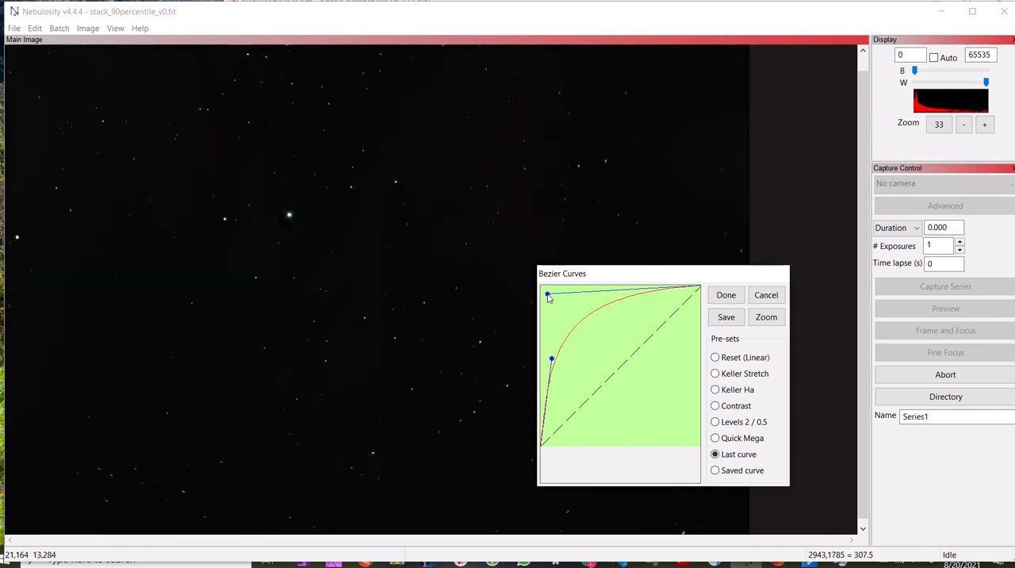
pyautogui.click(726, 297)
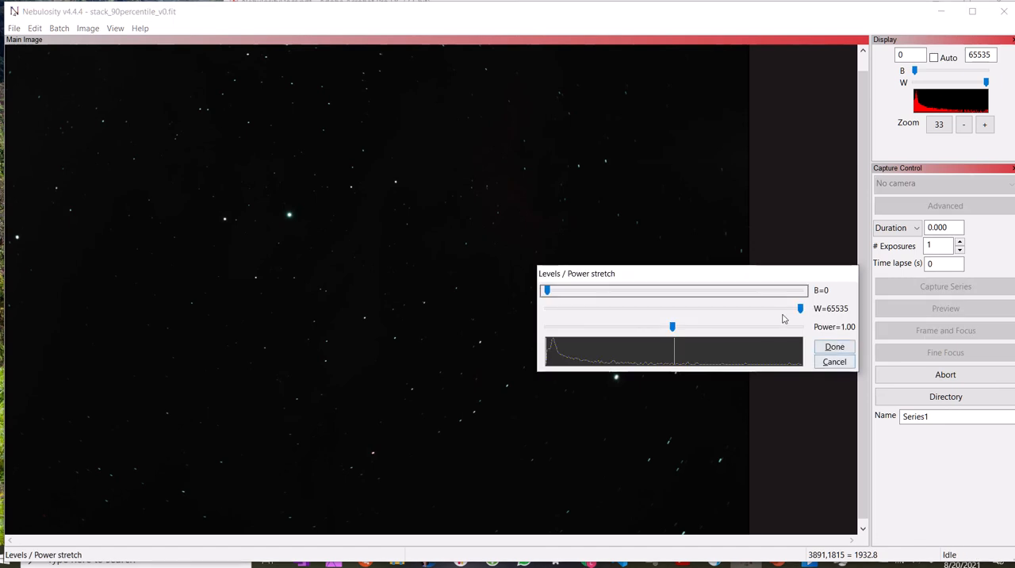
pyautogui.click(832, 363)
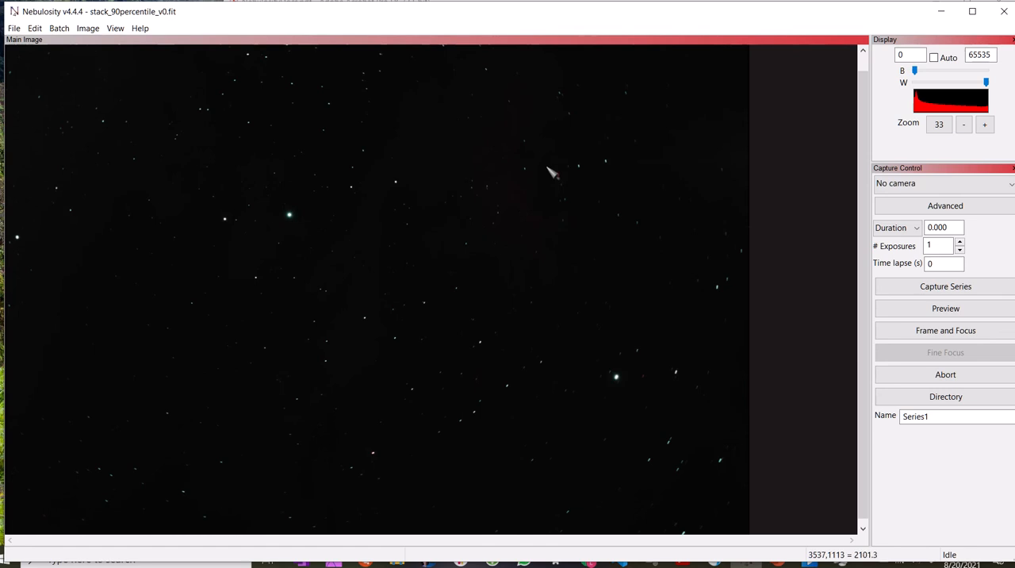
# Apply a second Keller Stretch Bezier curve, with its control points moved to about 2,144 and 14,212.
pyautogui.click(88, 28)
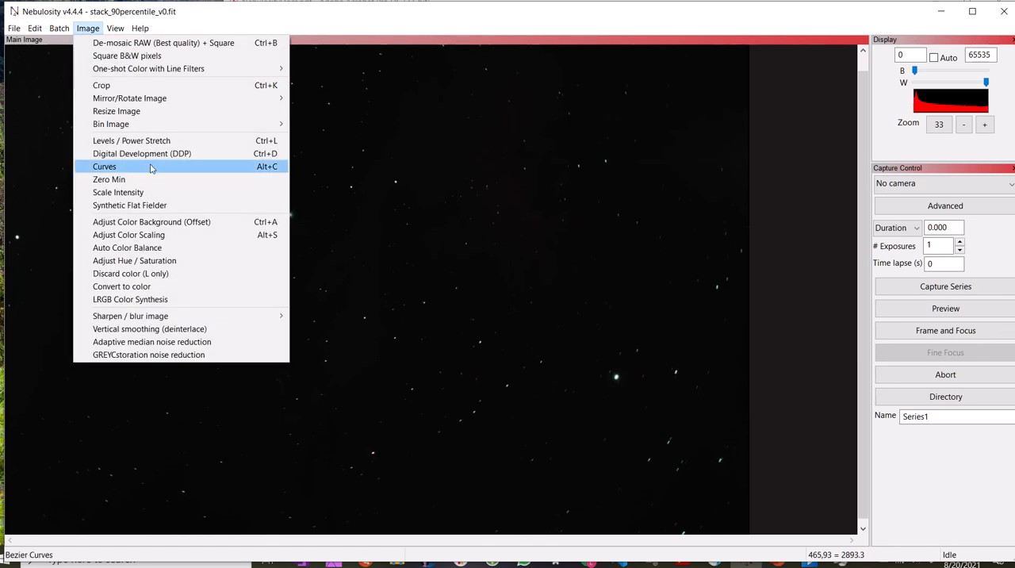
pyautogui.click(151, 168)
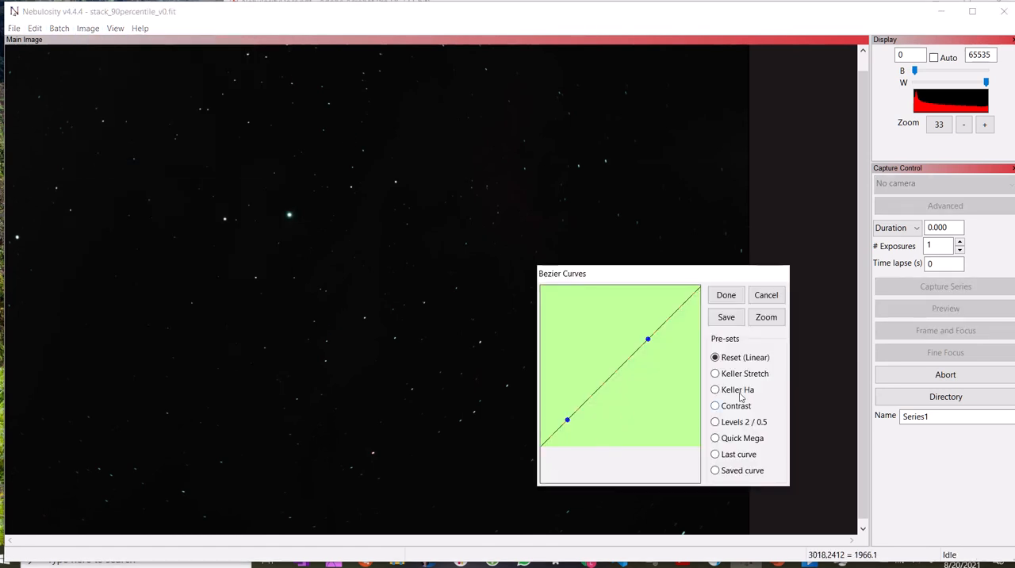
pyautogui.click(732, 376)
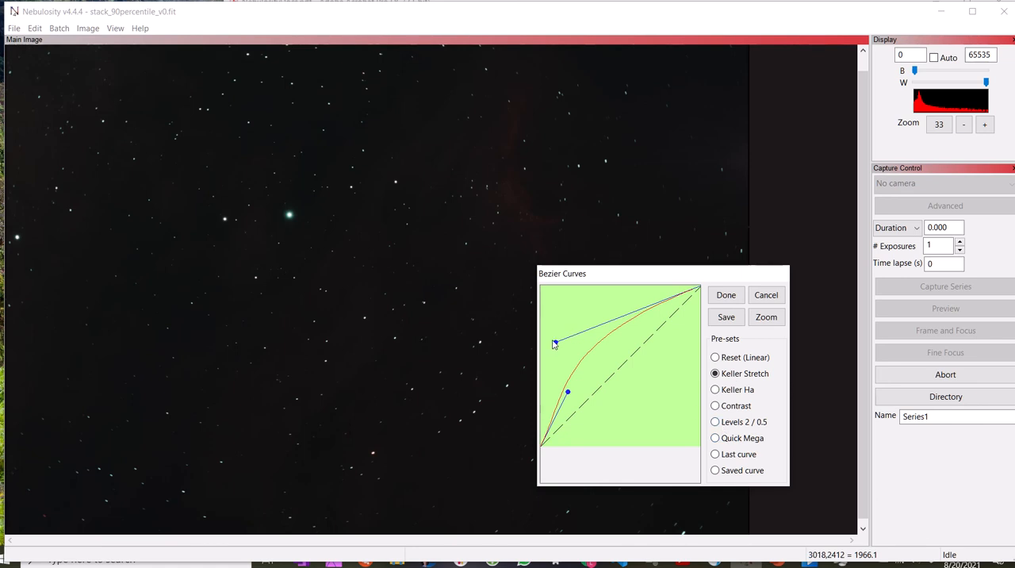
pyautogui.moveTo(555, 343); pyautogui.dragTo(534, 301)
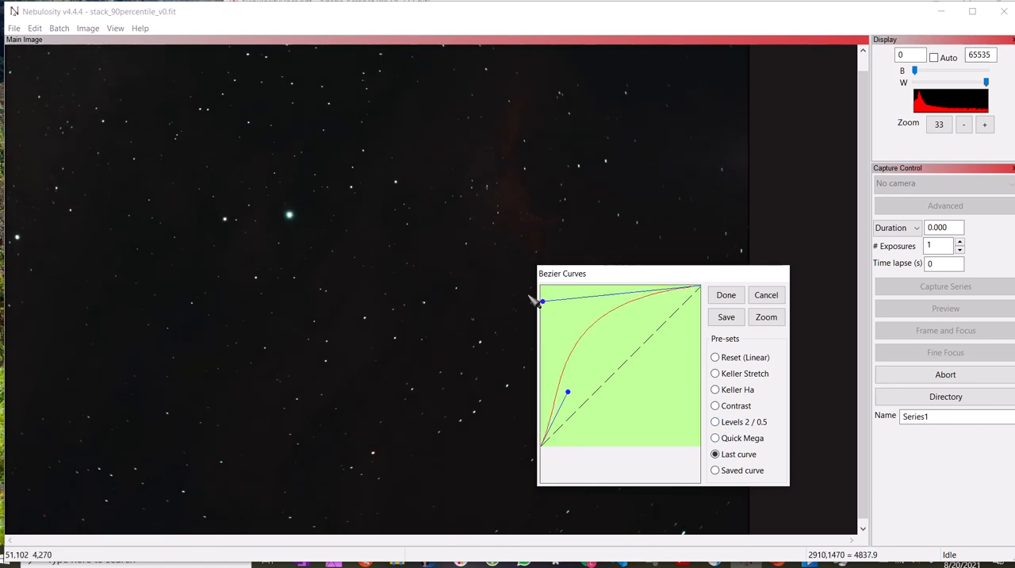
pyautogui.moveTo(568, 392); pyautogui.dragTo(547, 383)
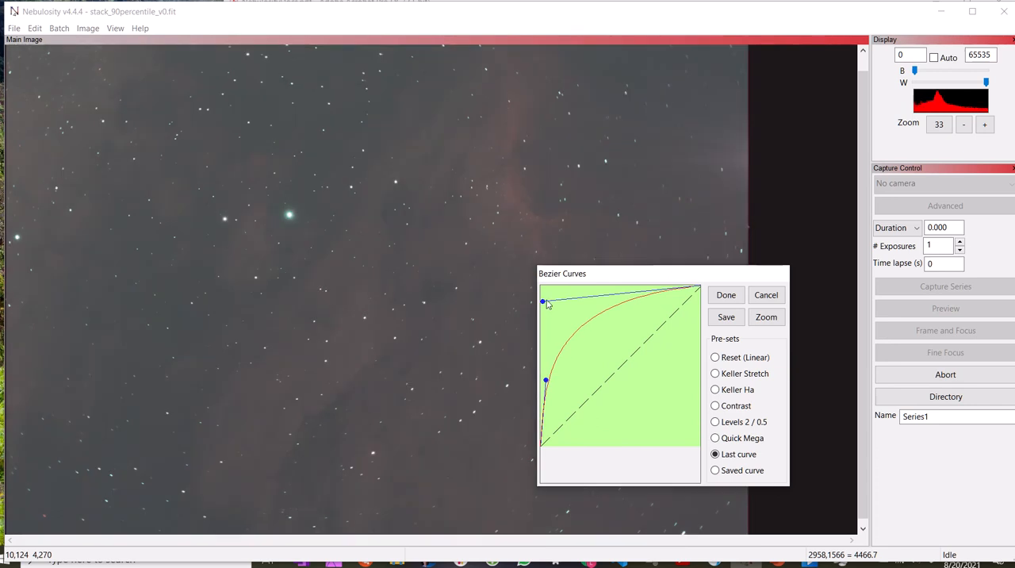
pyautogui.moveTo(547, 304); pyautogui.dragTo(549, 337)
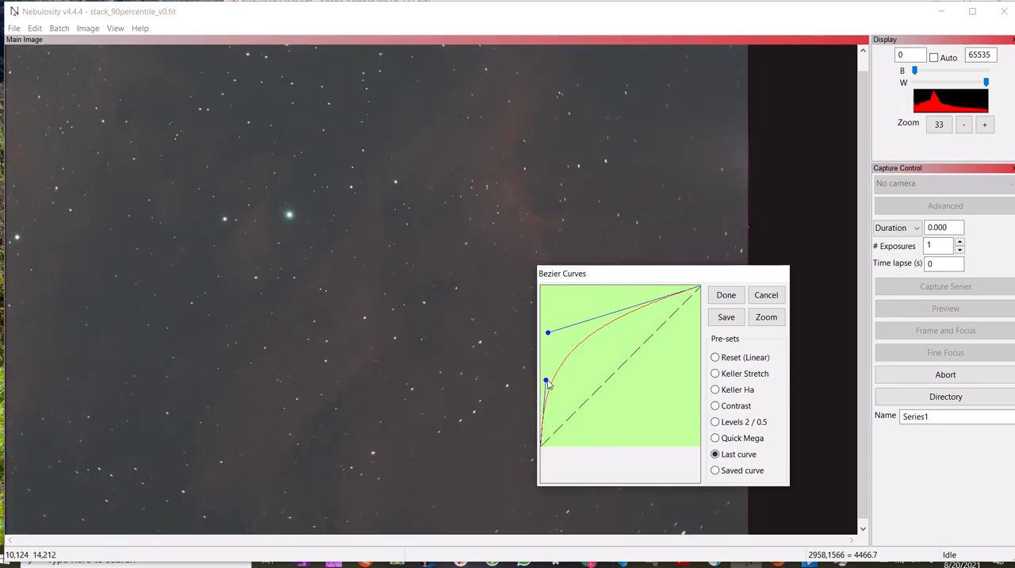
pyautogui.moveTo(548, 384); pyautogui.dragTo(542, 373)
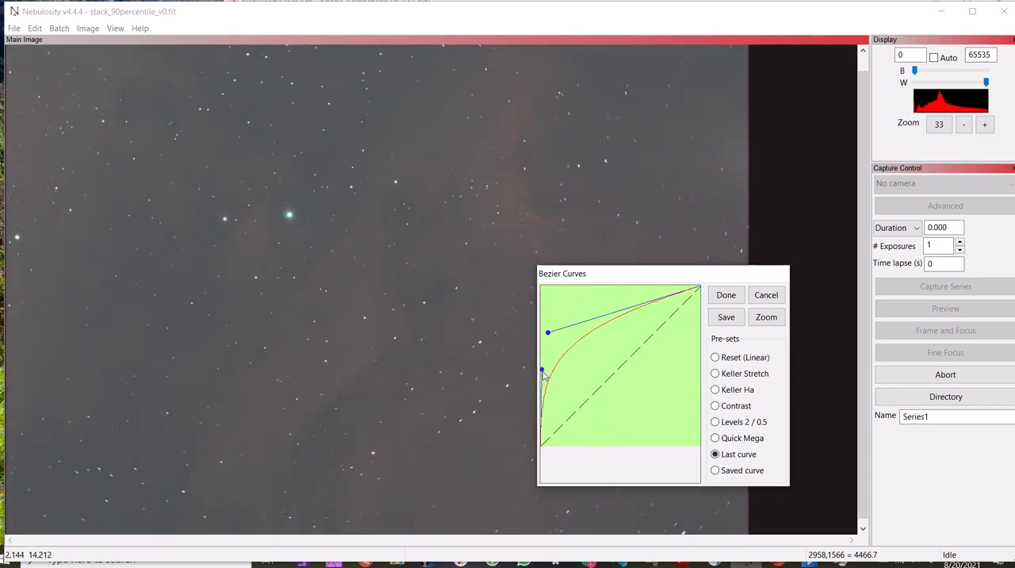
pyautogui.click(725, 294)
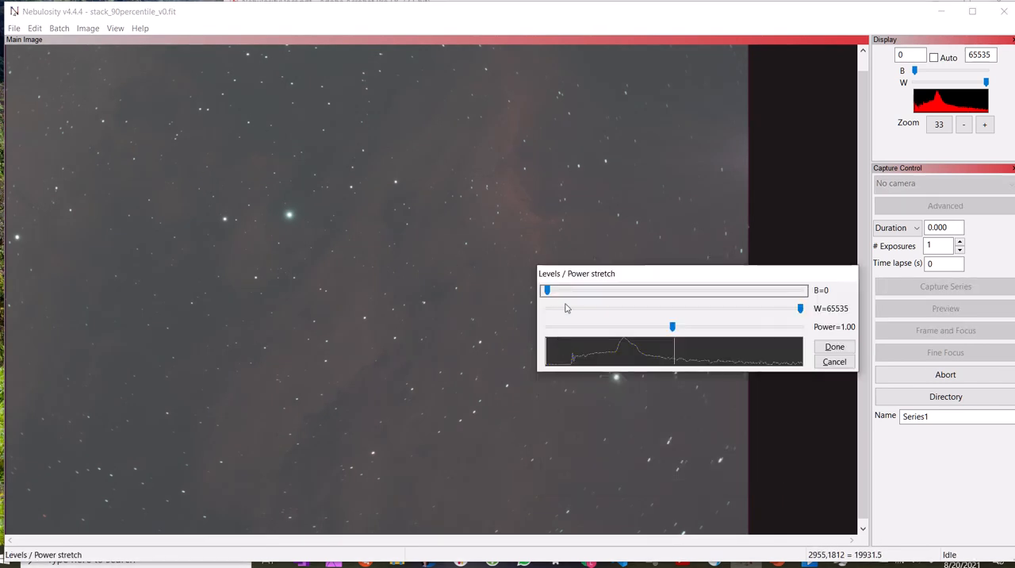
# Apply a Levels / Power stretch with the black point raised to 9601 to darken the sky background.
pyautogui.moveTo(559, 294); pyautogui.dragTo(585, 295)
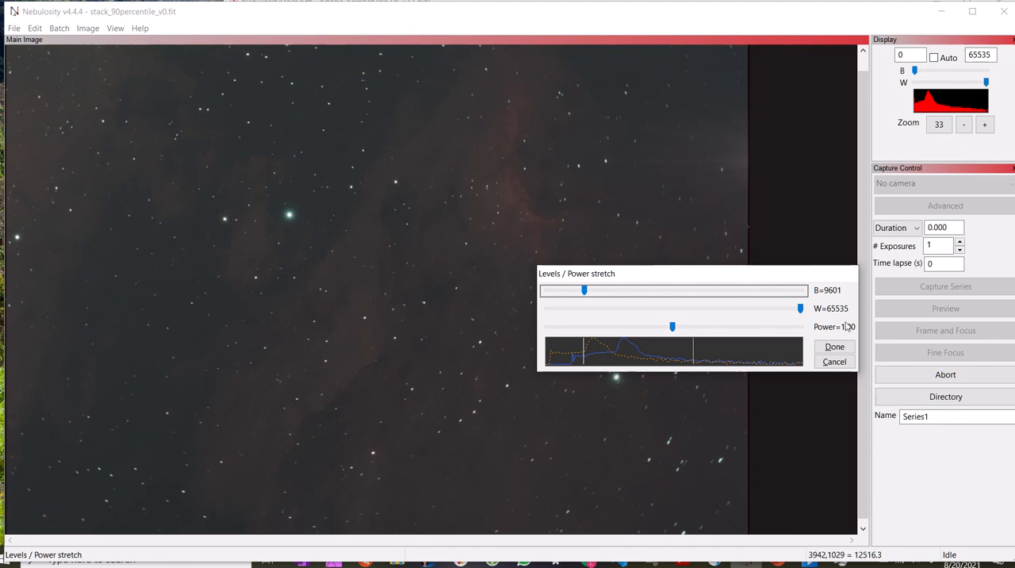
pyautogui.click(834, 347)
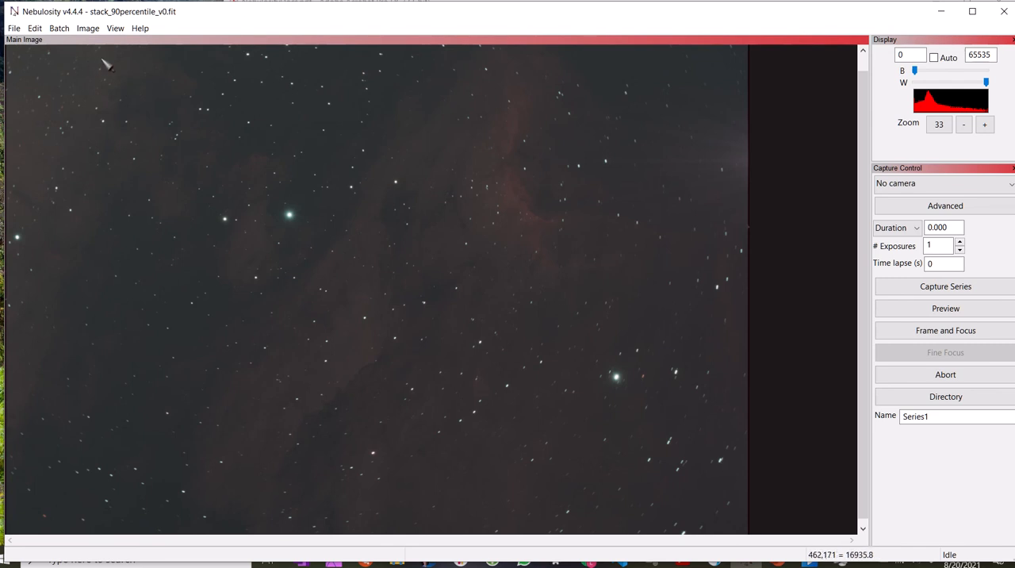
pyautogui.moveTo(441, 15)
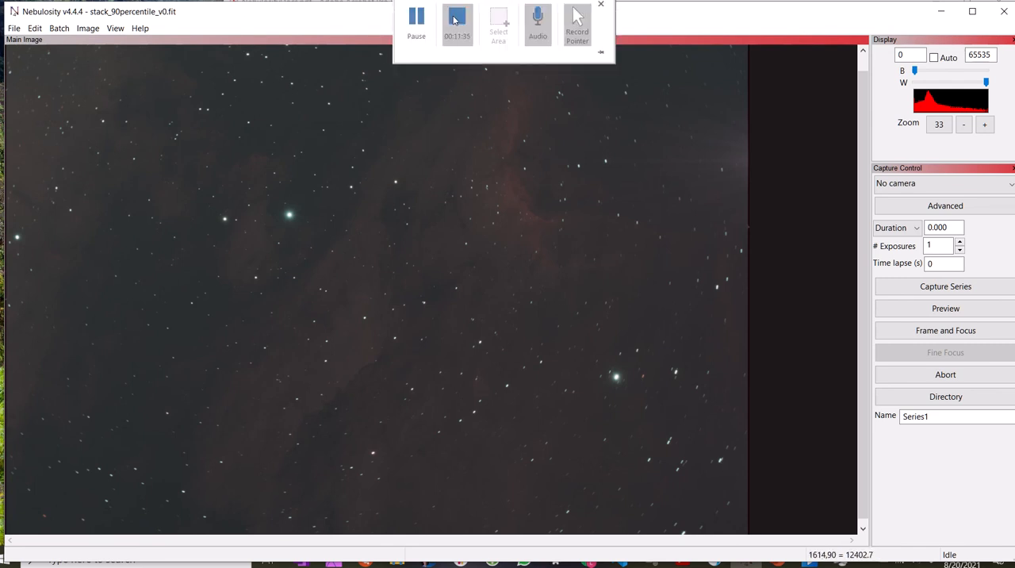